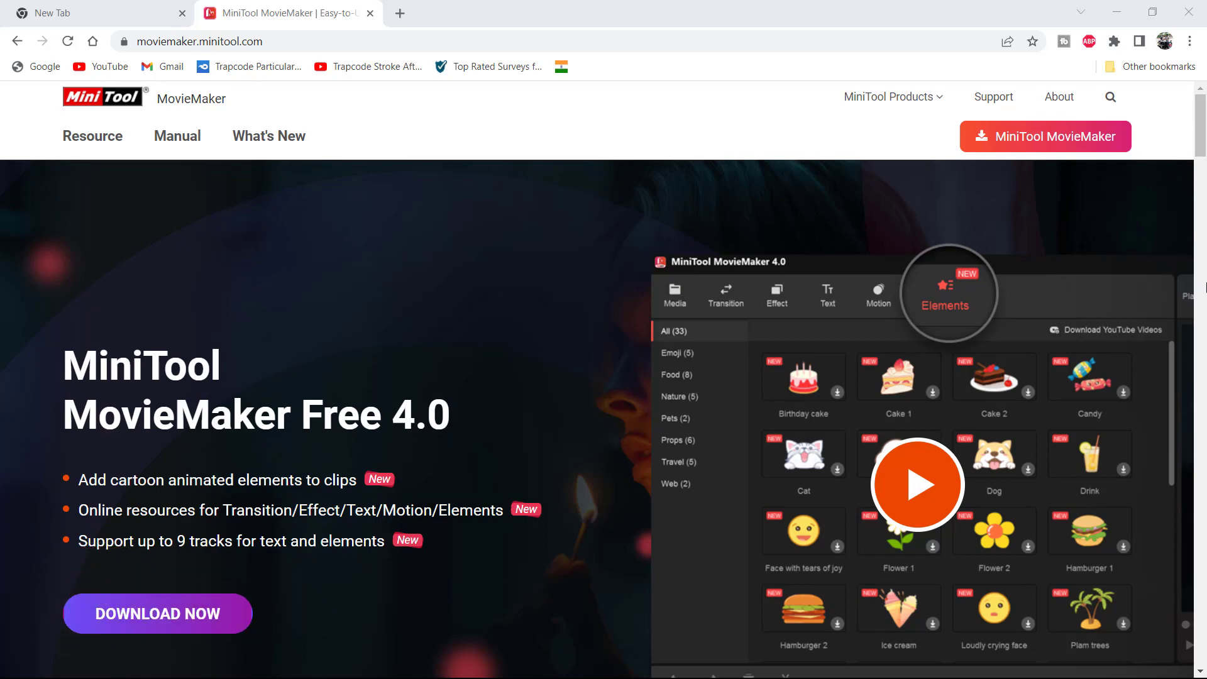
drag(1205, 169, 1205, 423)
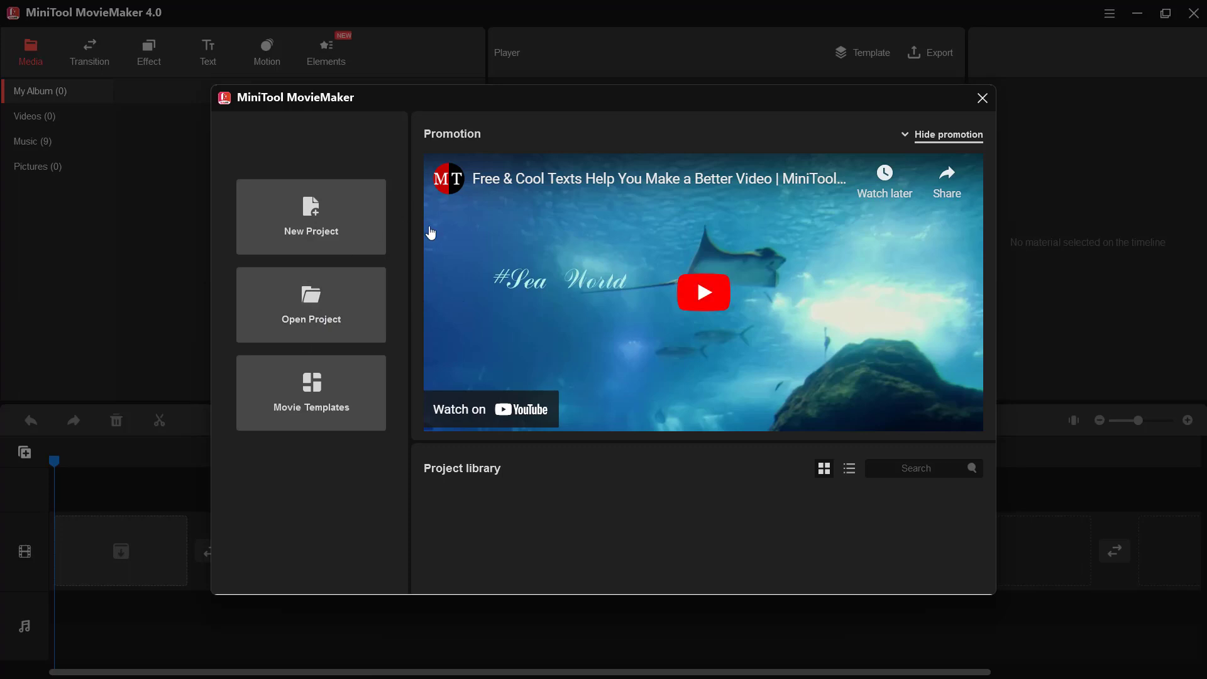
Step: Start a movie template project and import MI Smart WiFi Speaker.mp4 and Jio Fi 4 M2S Unboxing and Review.mp4
click(318, 387)
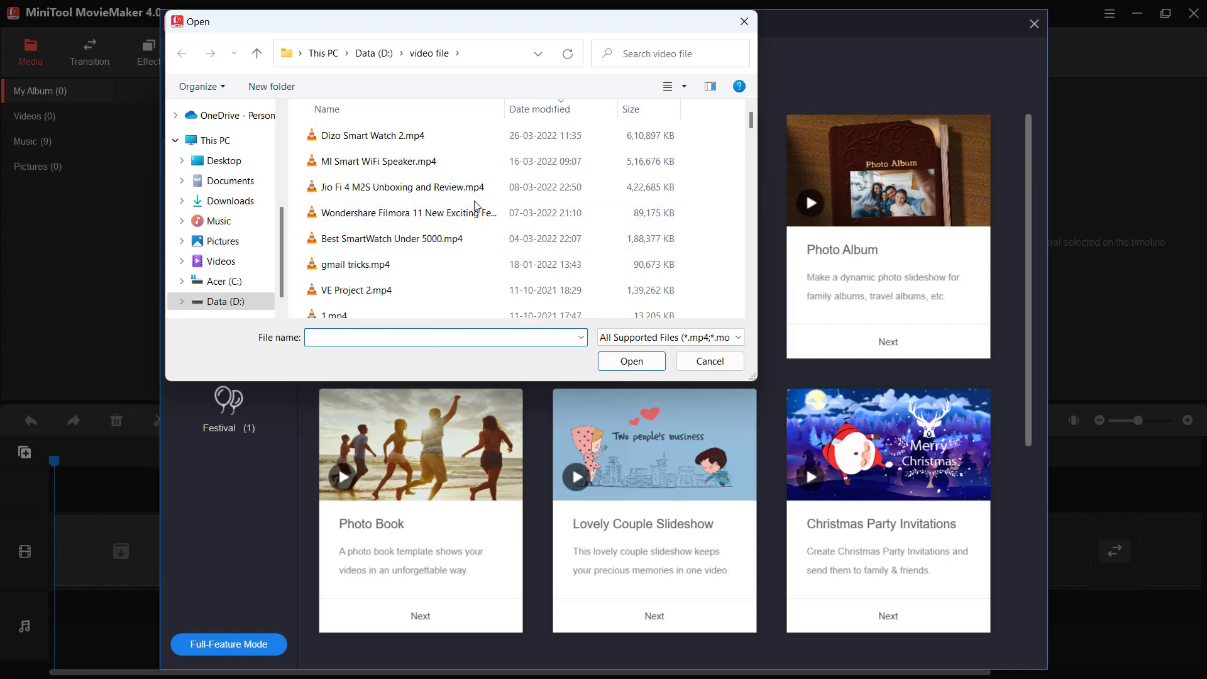
click(433, 165)
ctrl+click(420, 189)
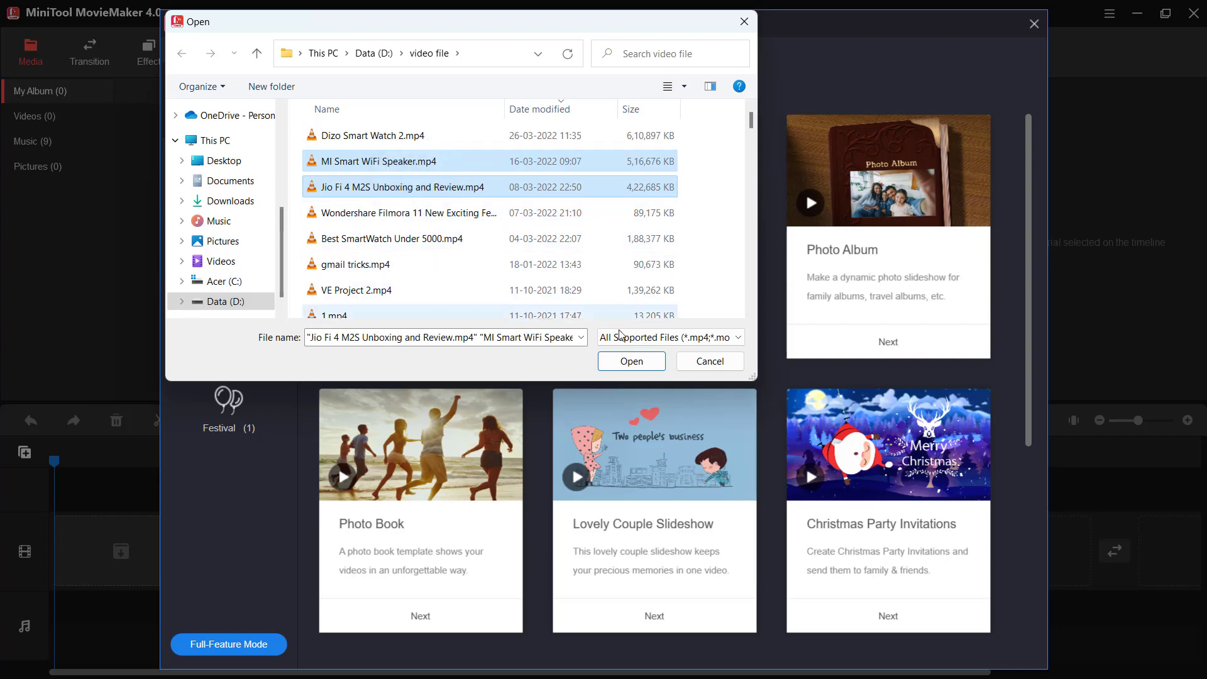
click(631, 361)
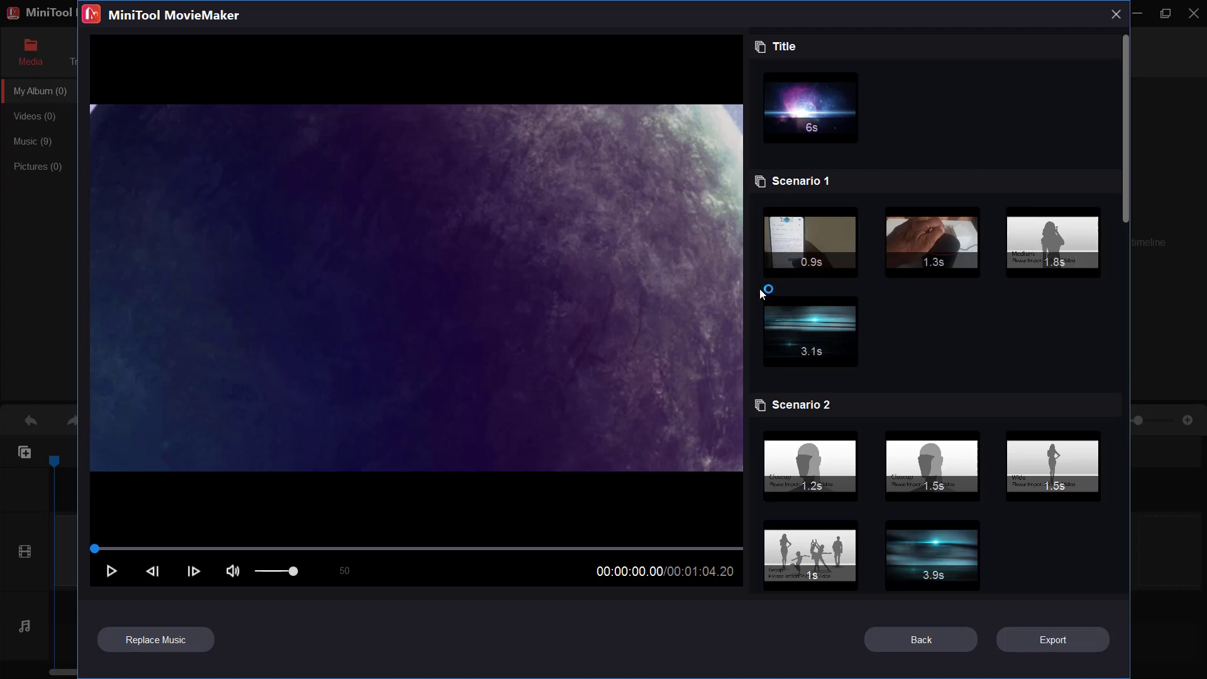
Step: Preview the template's opening title and change its text to ONLY4YOU
click(113, 572)
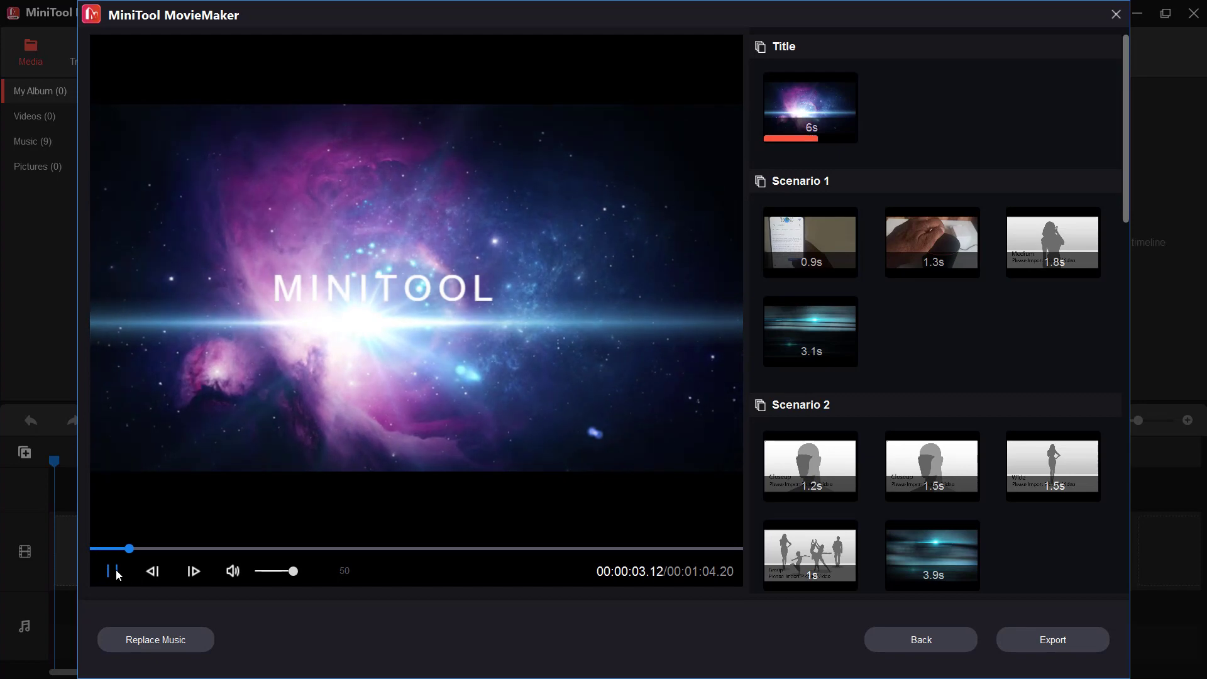
click(116, 571)
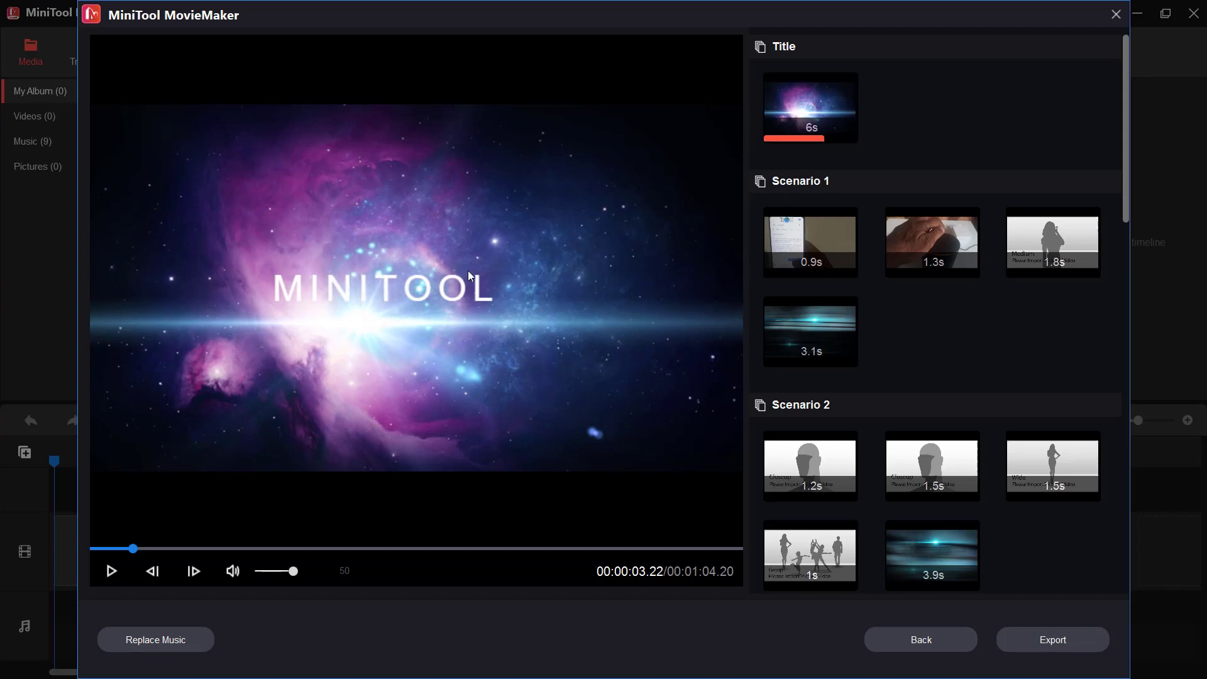
click(811, 139)
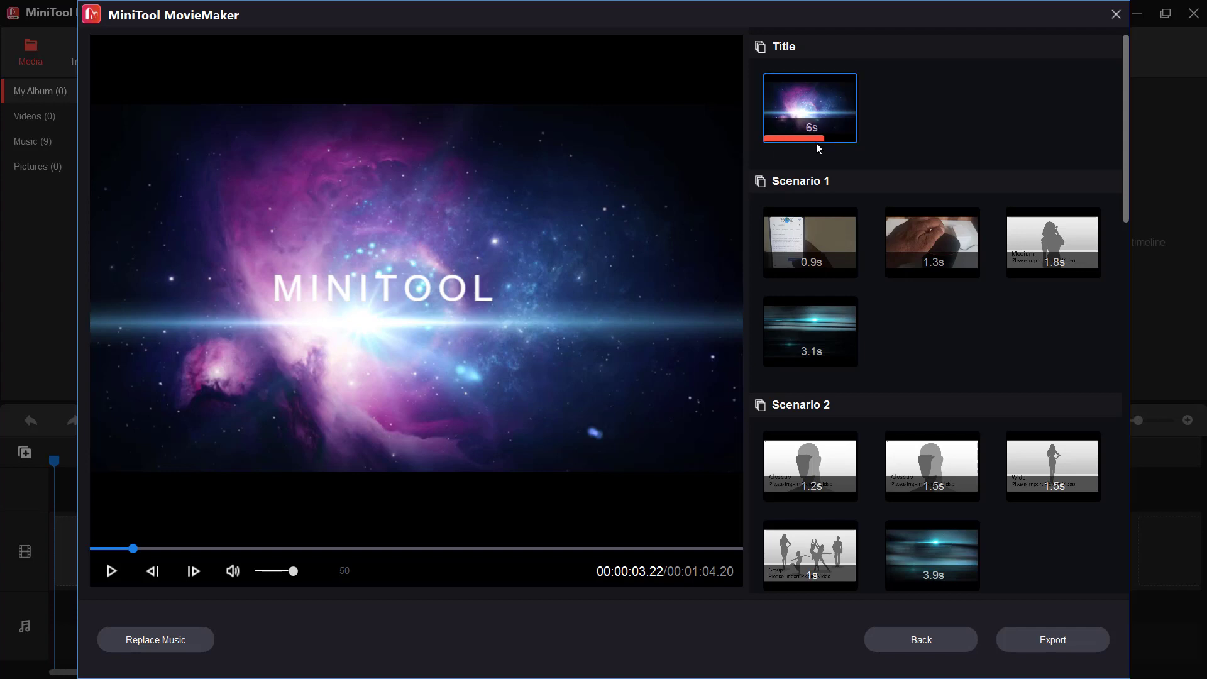
mouse_move(823, 123)
click(780, 127)
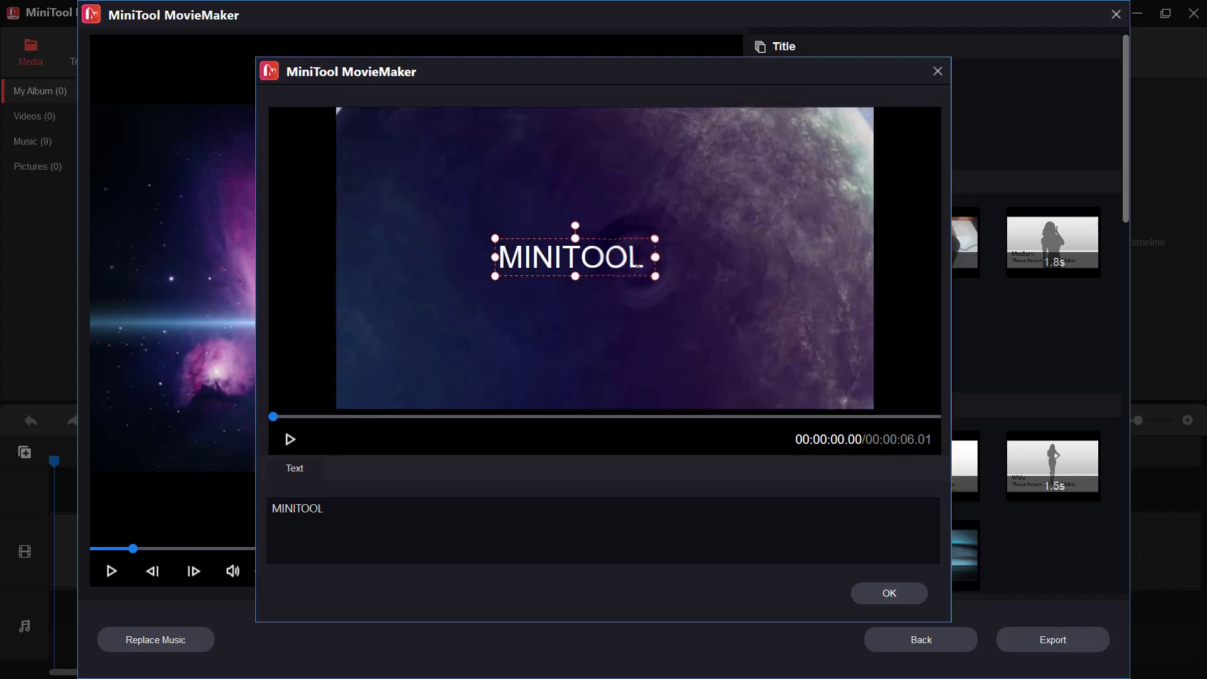
double_click(637, 261)
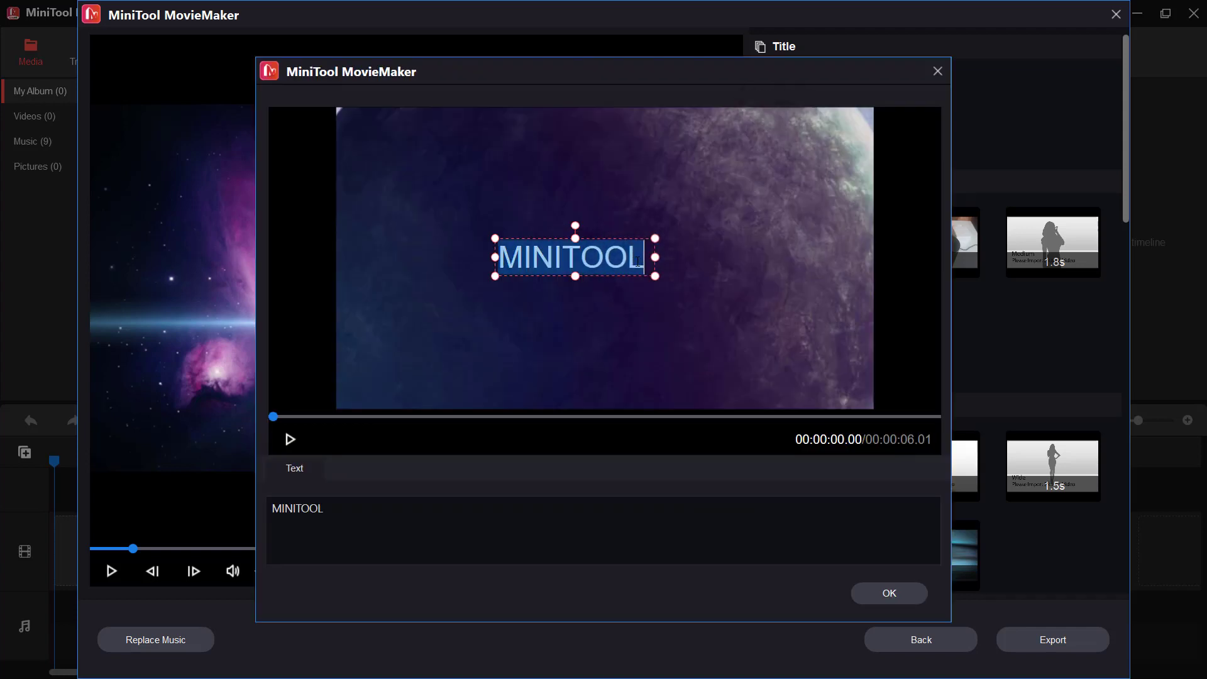
text(ONL)
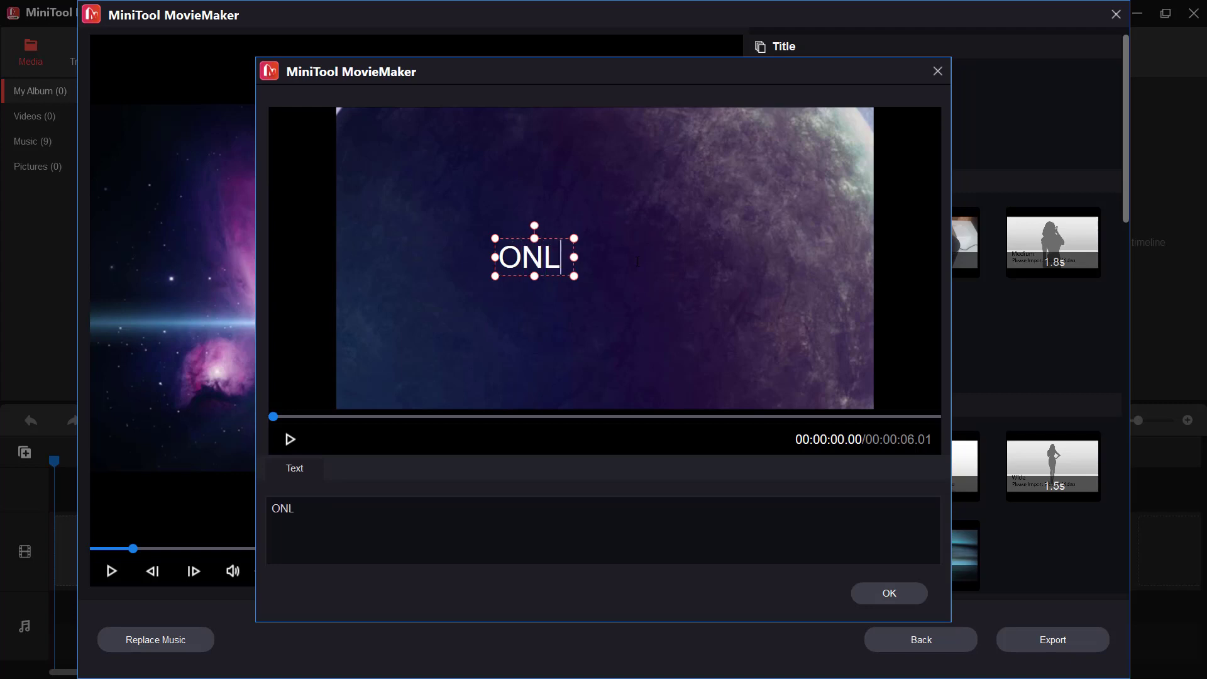
text(Y4YOU)
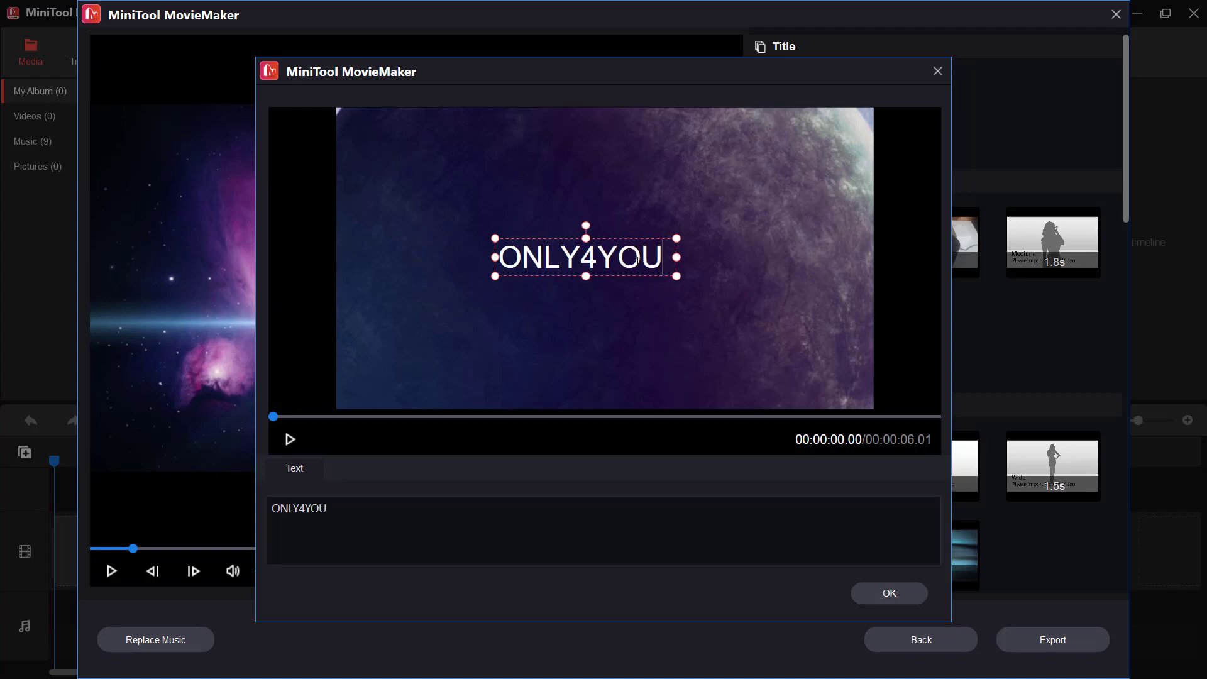
click(887, 591)
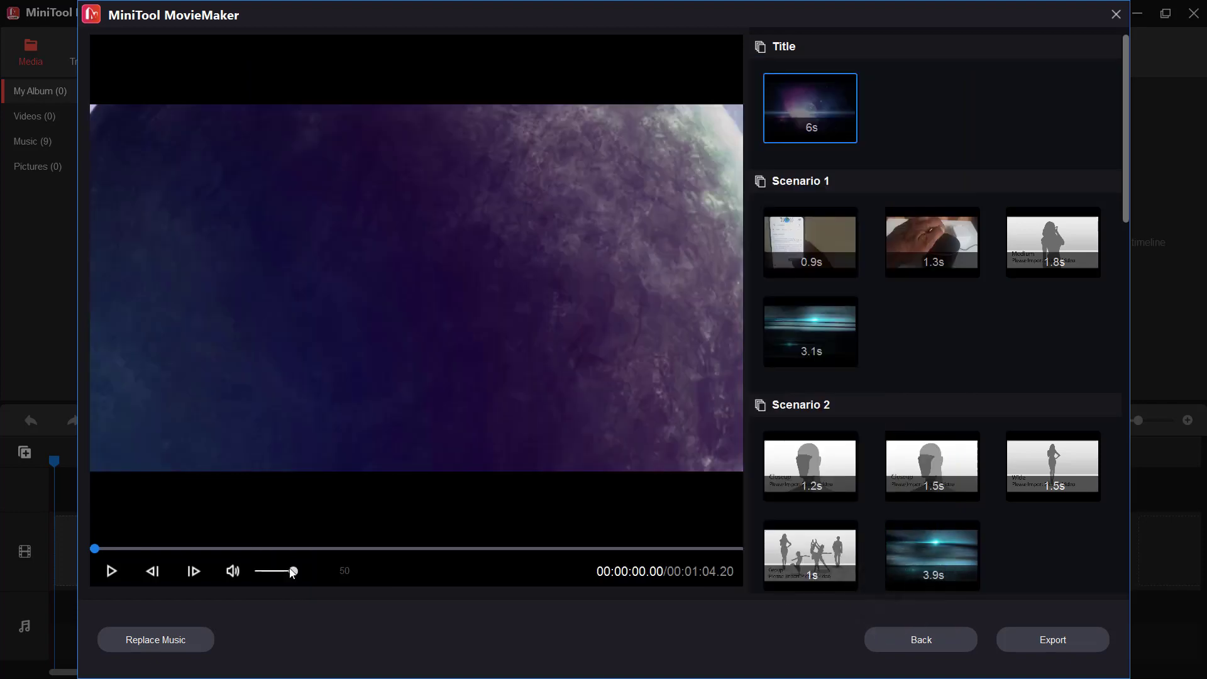
Step: Play the preview to the 1.8s placeholder in Scenario 1 and replace that placeholder with other footage
click(111, 572)
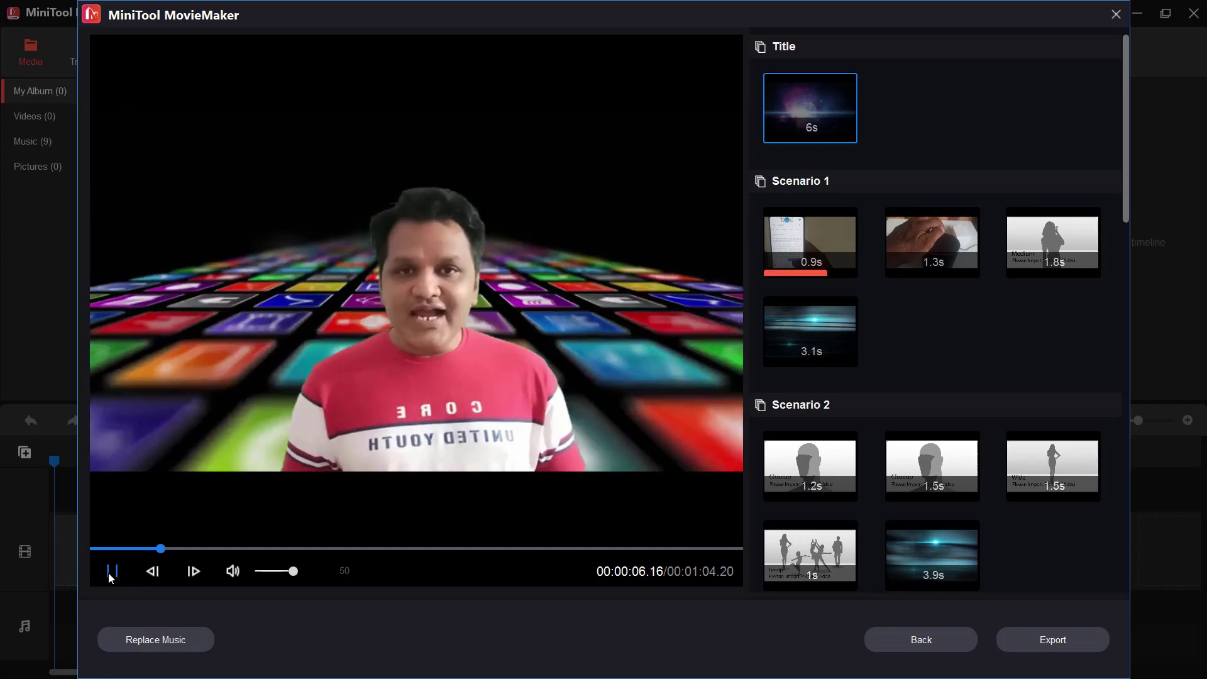
click(111, 574)
click(112, 573)
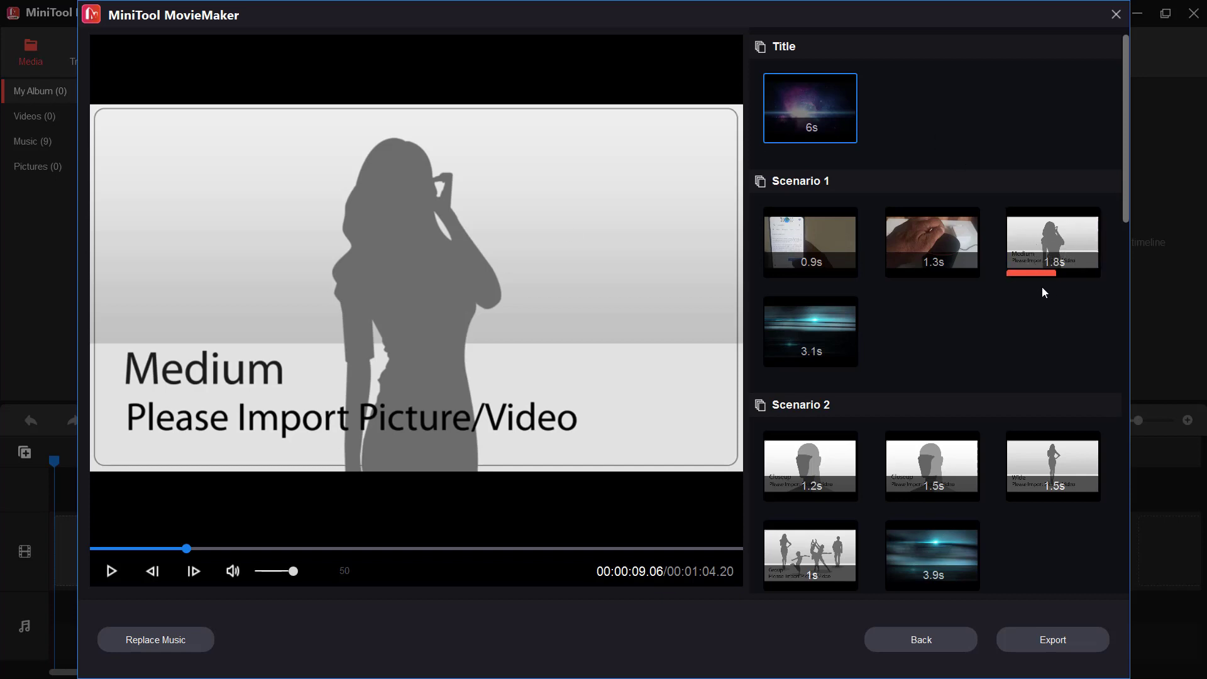
mouse_move(1086, 264)
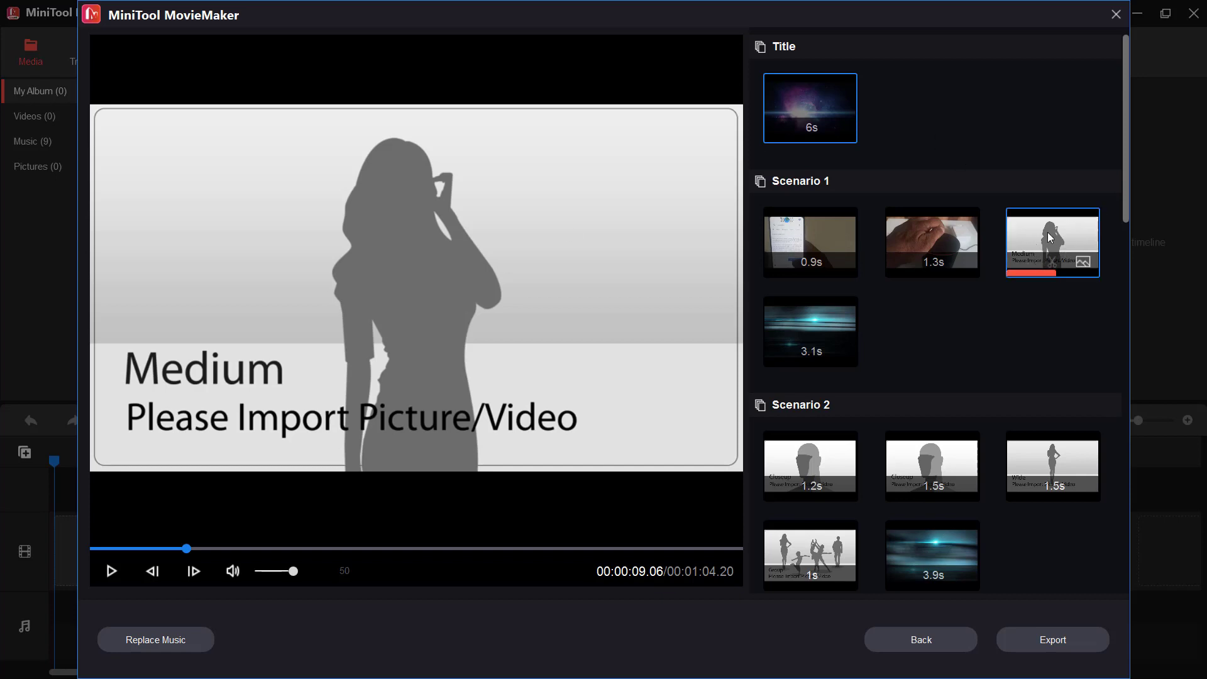
click(1086, 264)
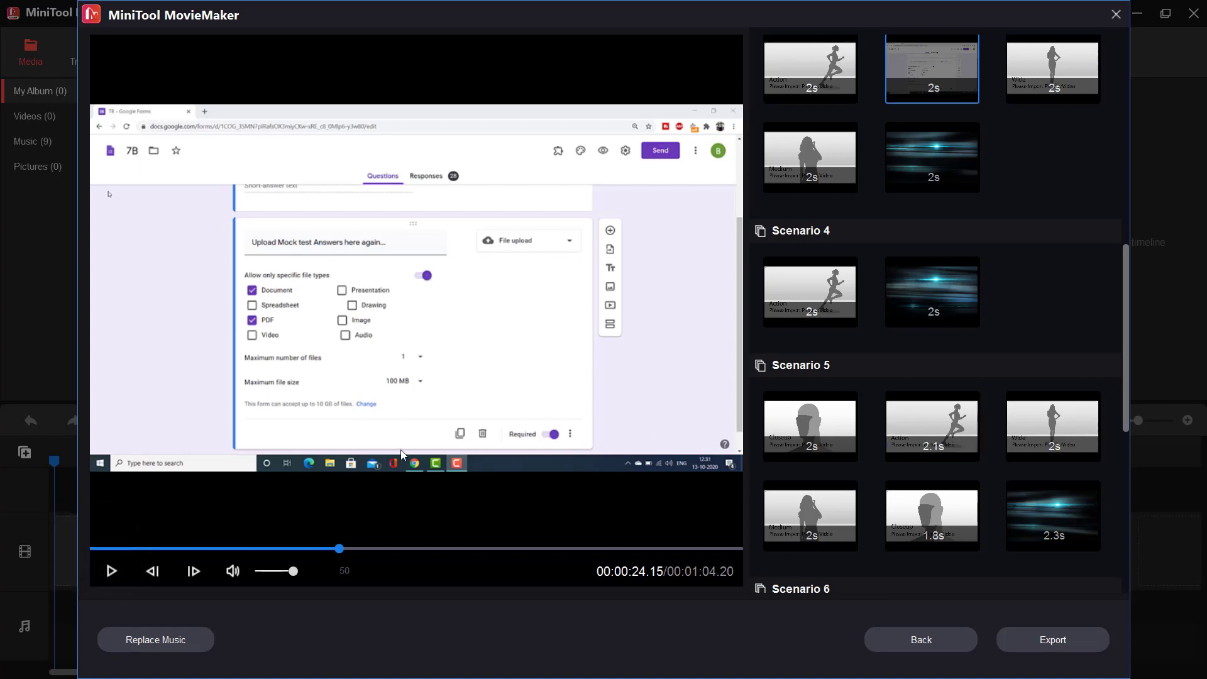
Step: Play the edited template movie back from near its beginning and start its export
mouse_move(813, 436)
drag(341, 550, 100, 547)
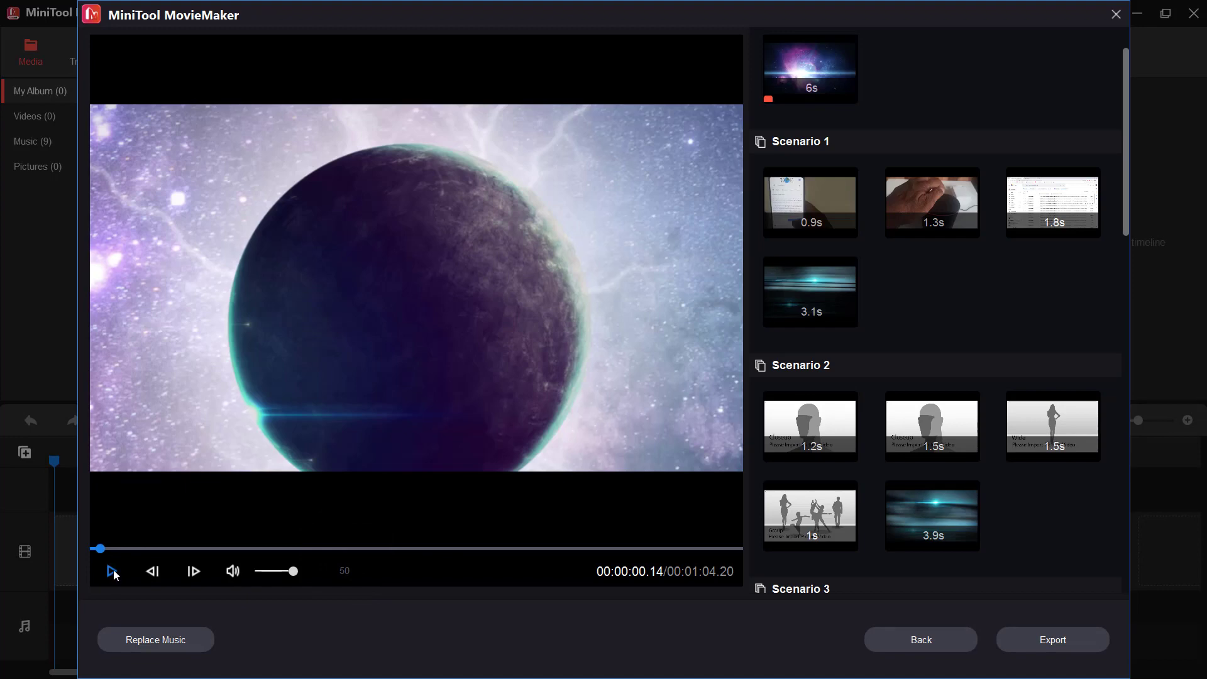
click(114, 572)
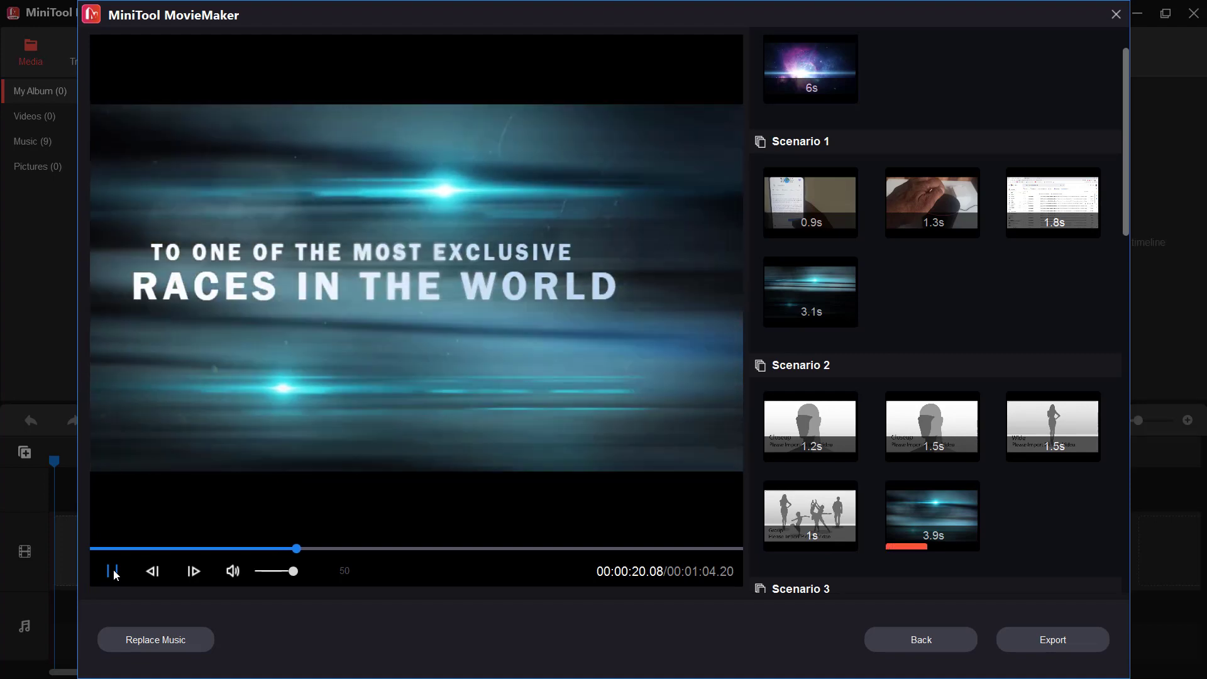
click(114, 572)
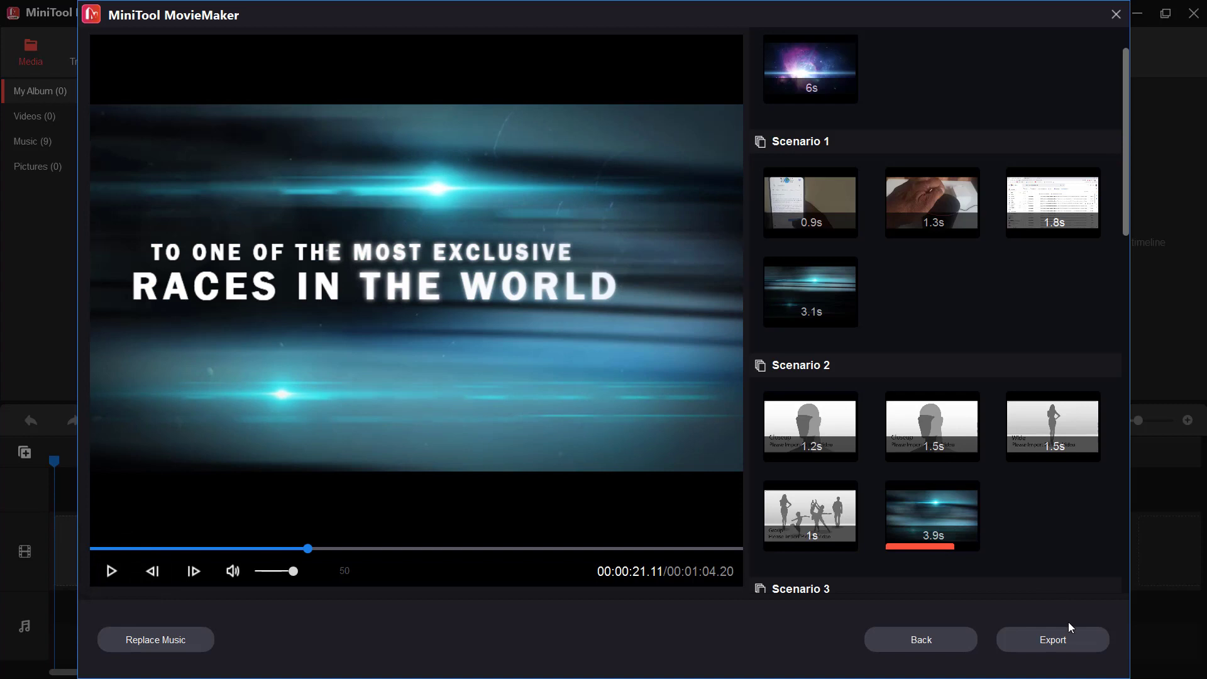
click(1042, 642)
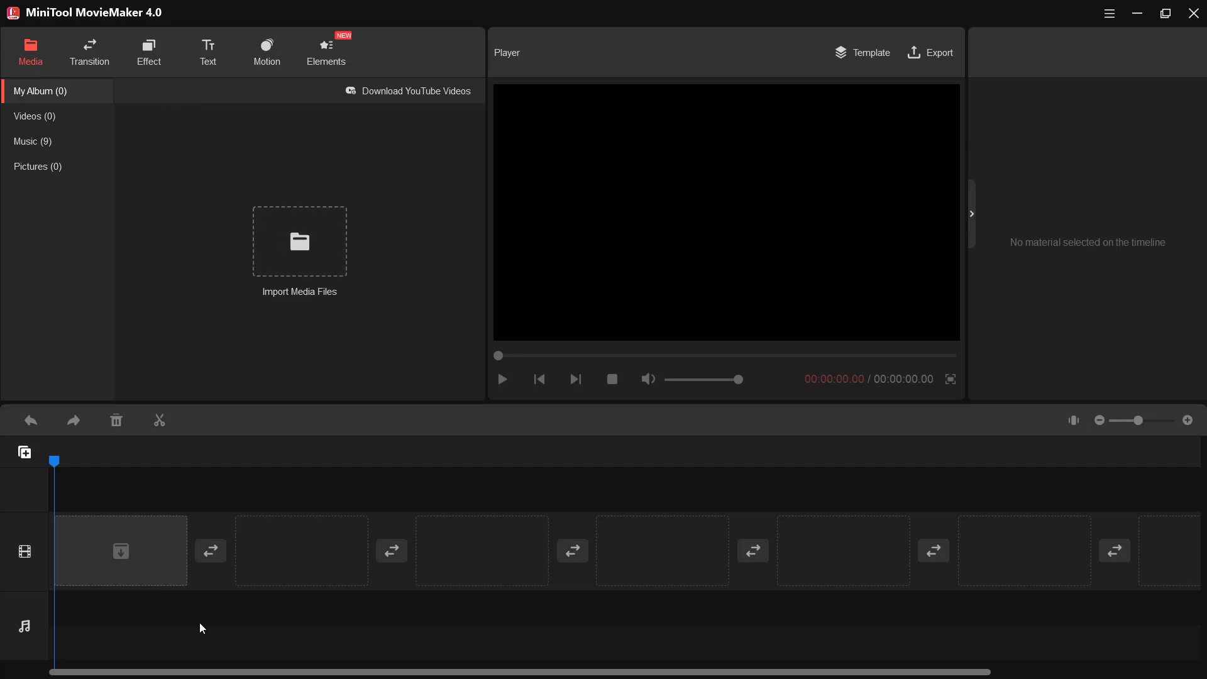
Step: Look through the Transition, Effect and Elements libraries of the full-feature editor
click(91, 56)
click(156, 55)
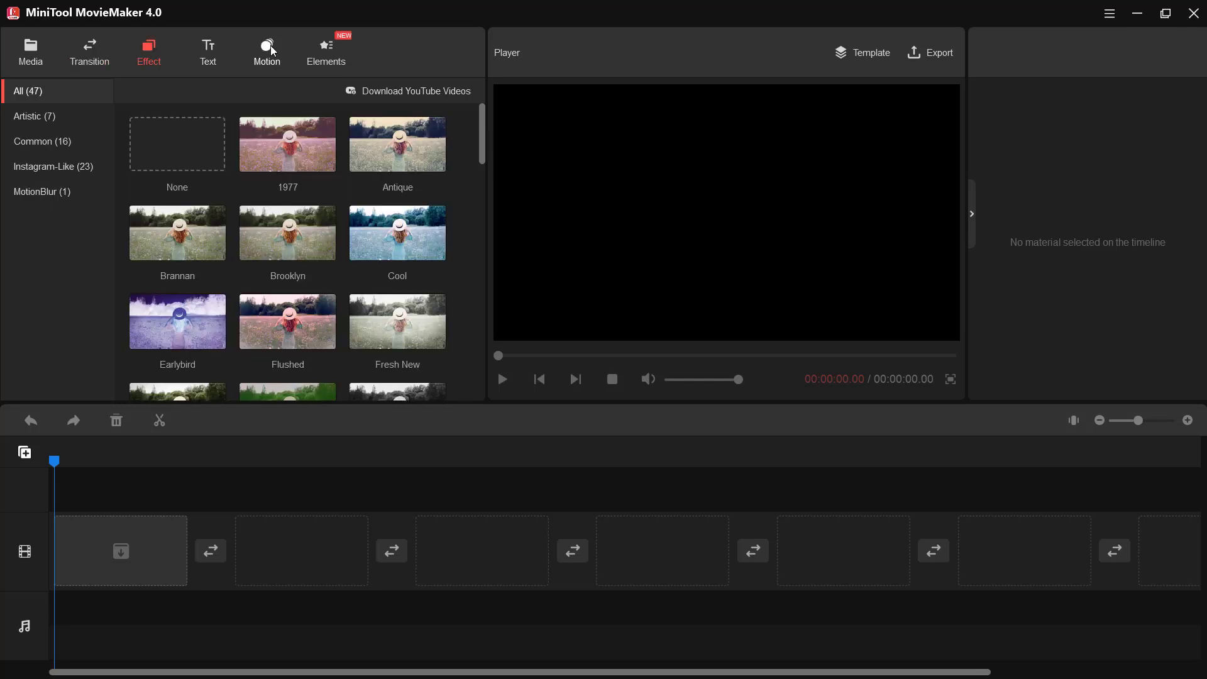
click(340, 51)
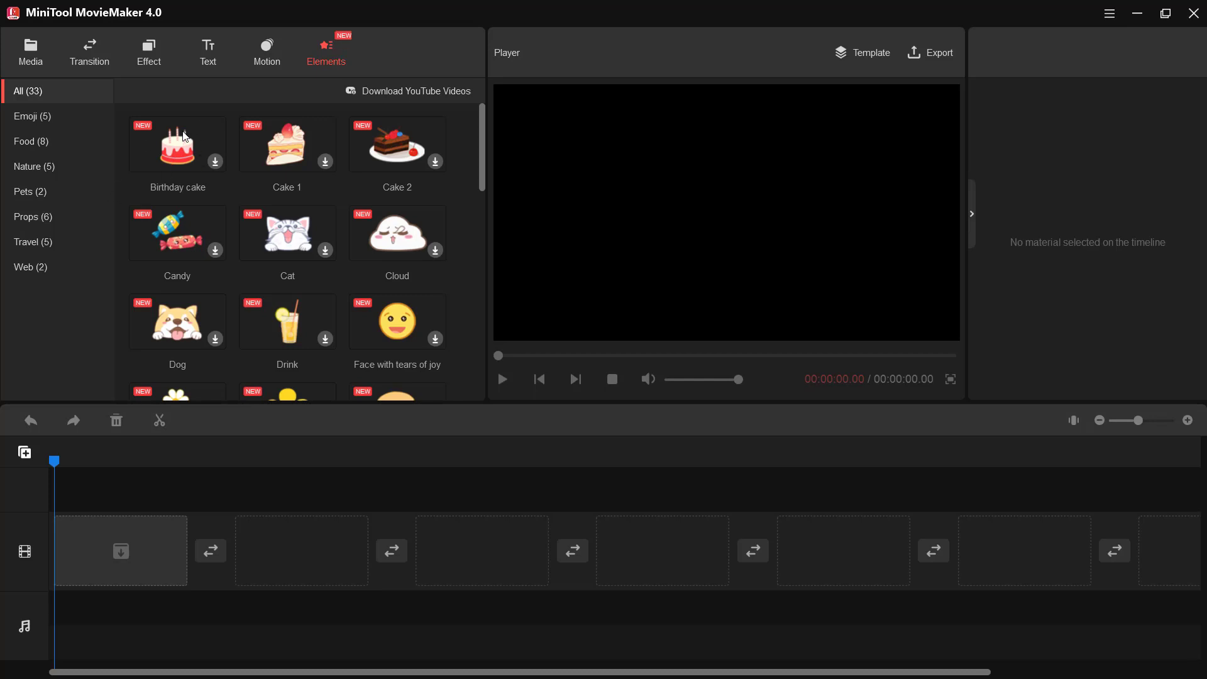
Step: Import the Computer - 27876 and Corona - 34589 videos and place them in that order on the video track
click(33, 55)
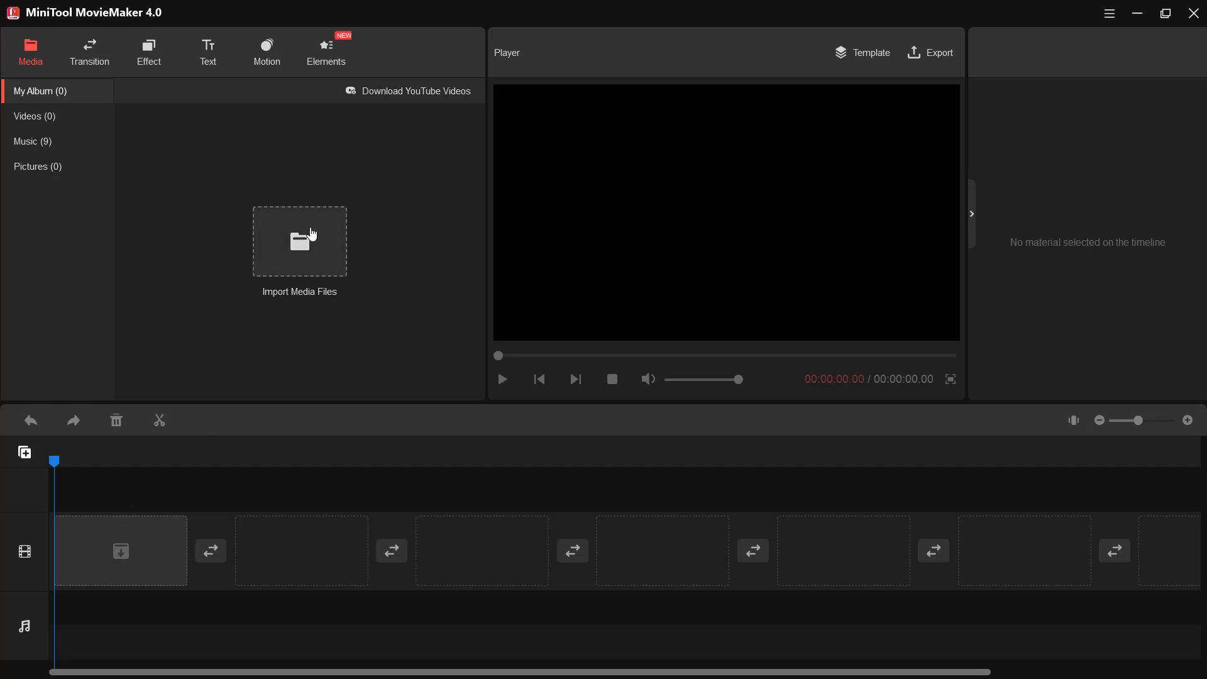
click(312, 234)
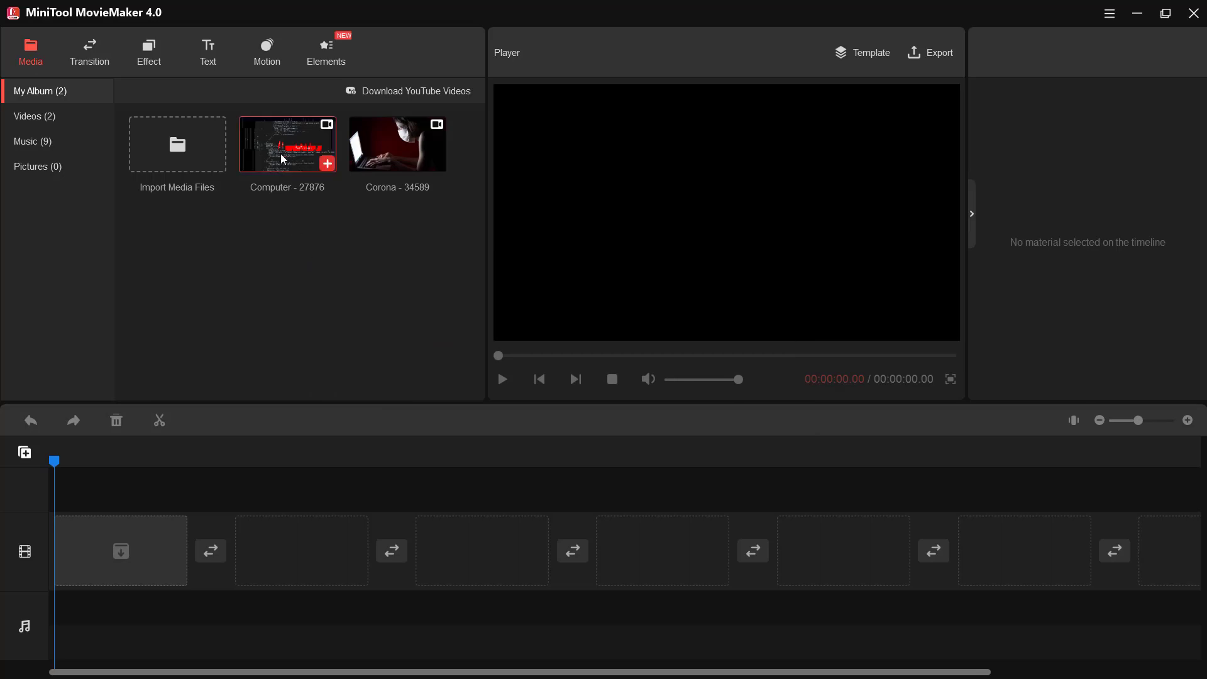
drag(282, 150, 143, 497)
drag(121, 560, 121, 559)
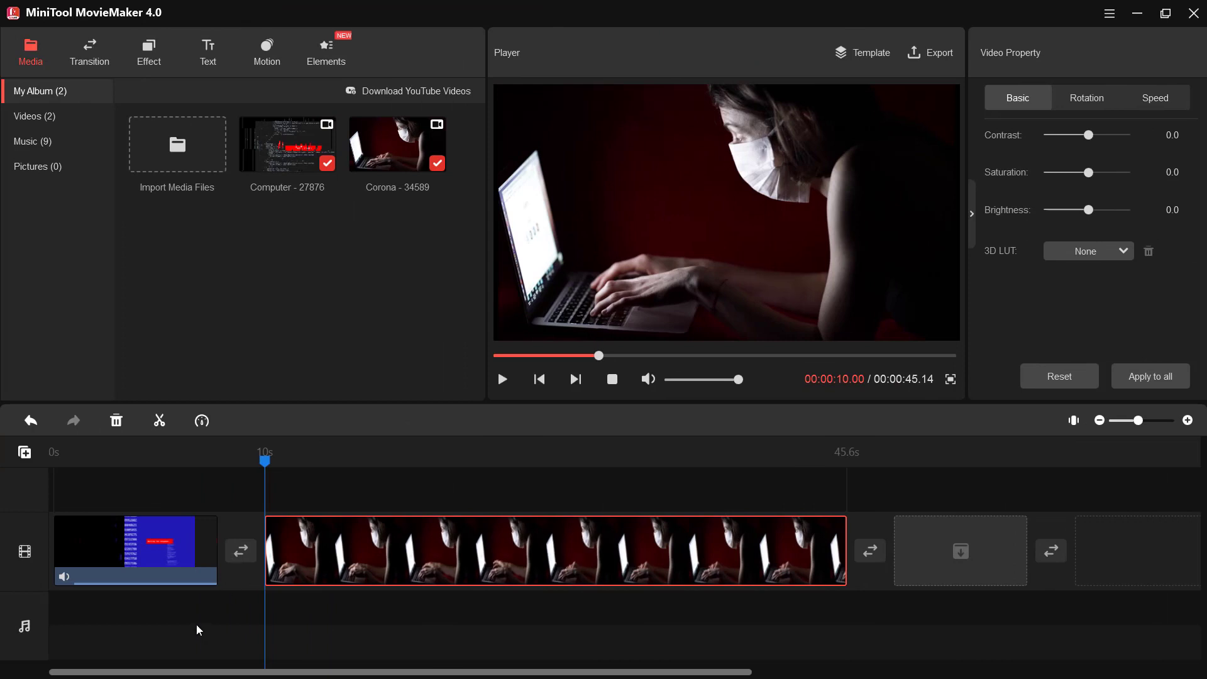
click(196, 625)
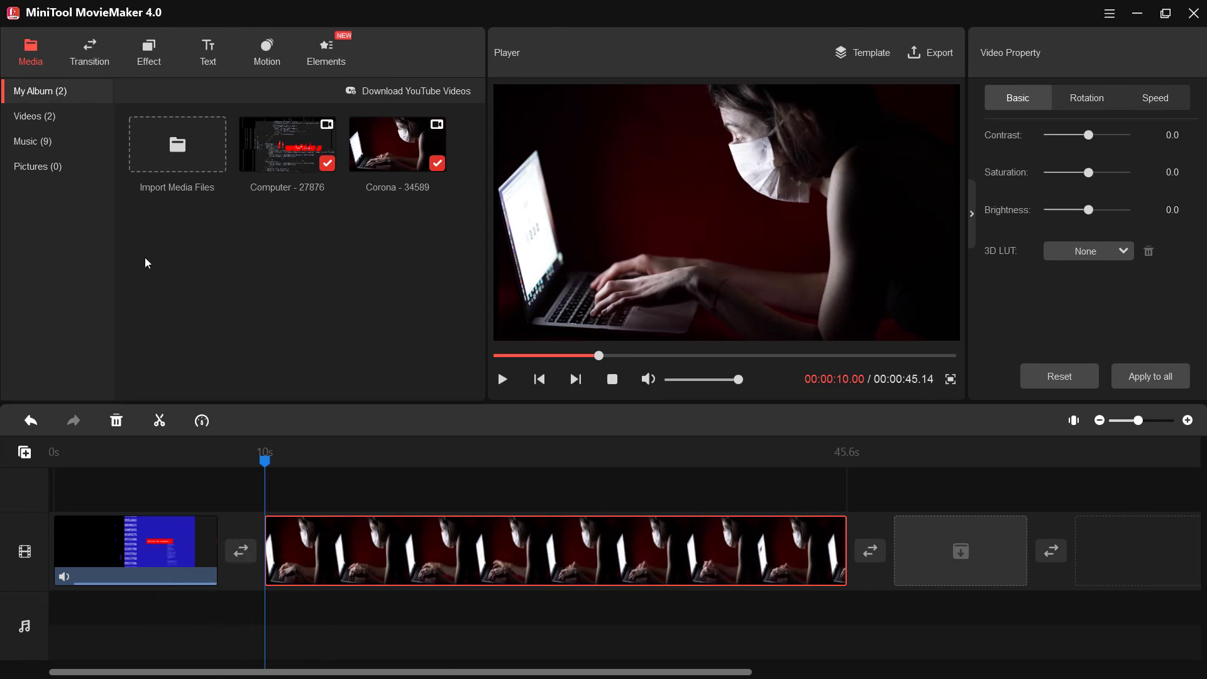
Step: Add the Blind transition between the two timeline clips and scrub across it to preview the result
click(90, 52)
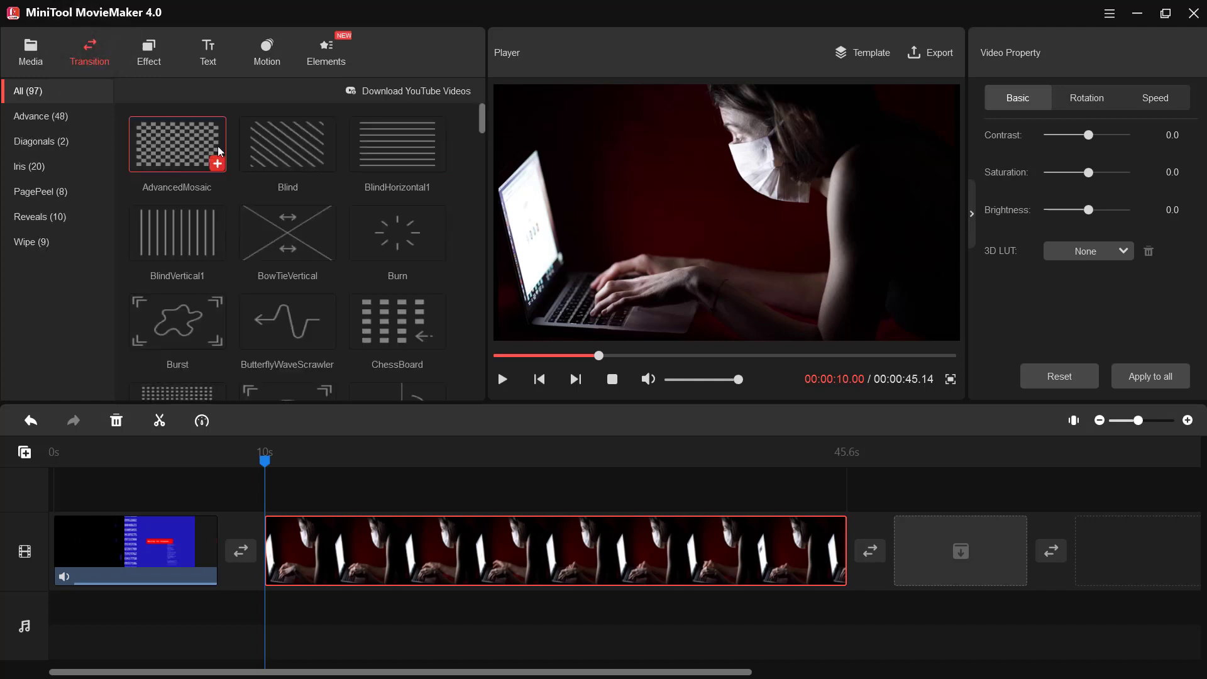
click(287, 148)
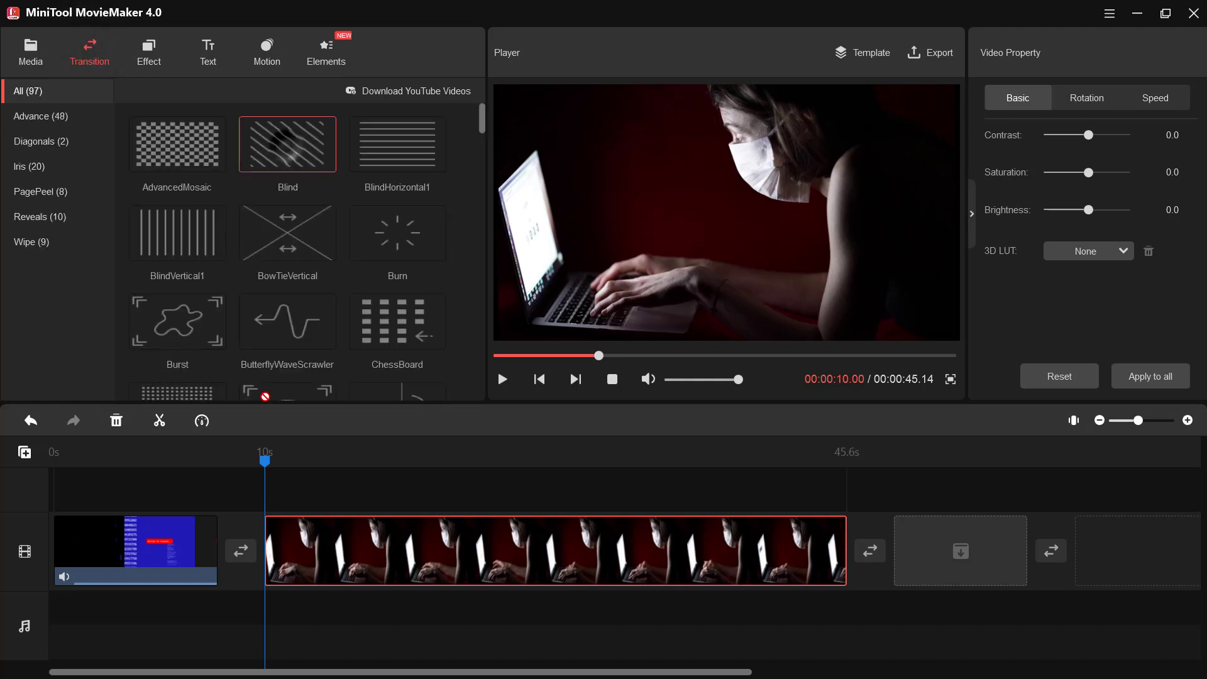
click(245, 547)
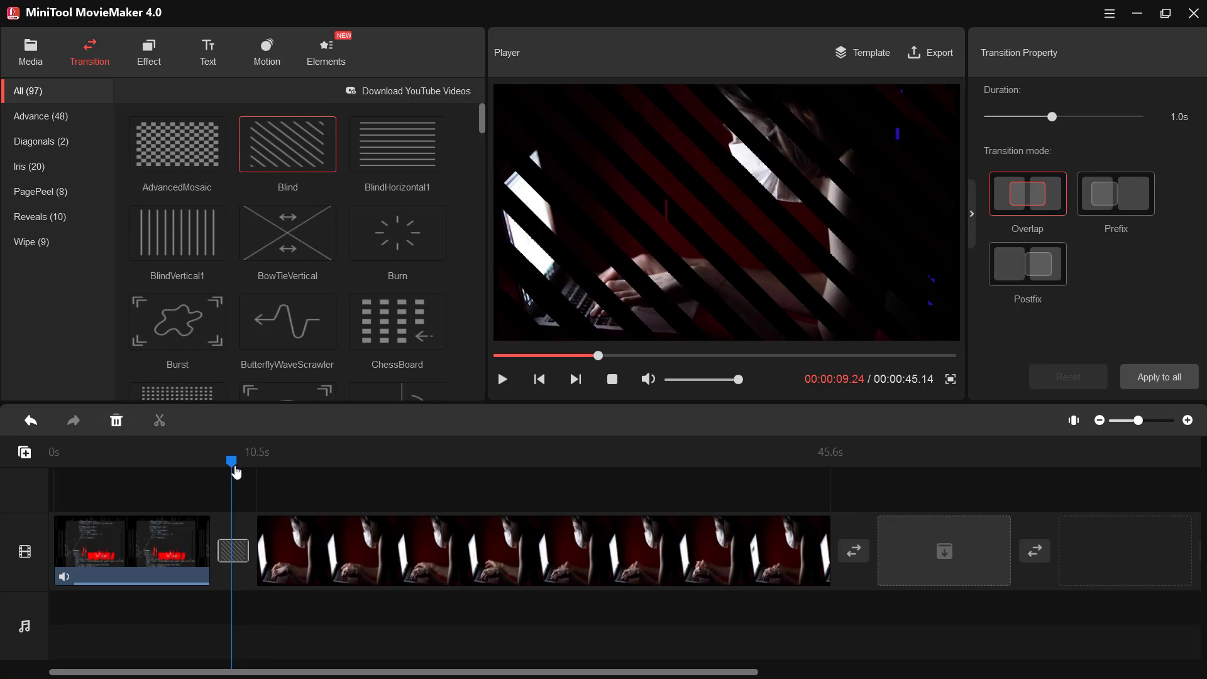
drag(235, 472, 85, 501)
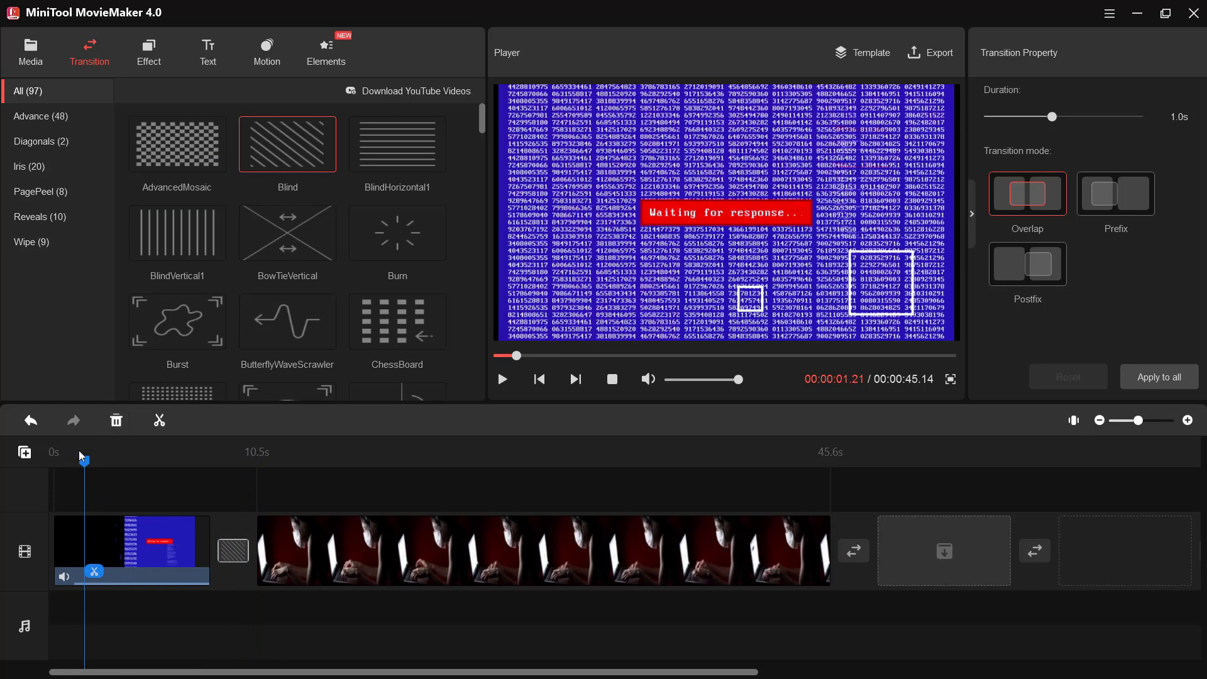
drag(84, 462, 316, 476)
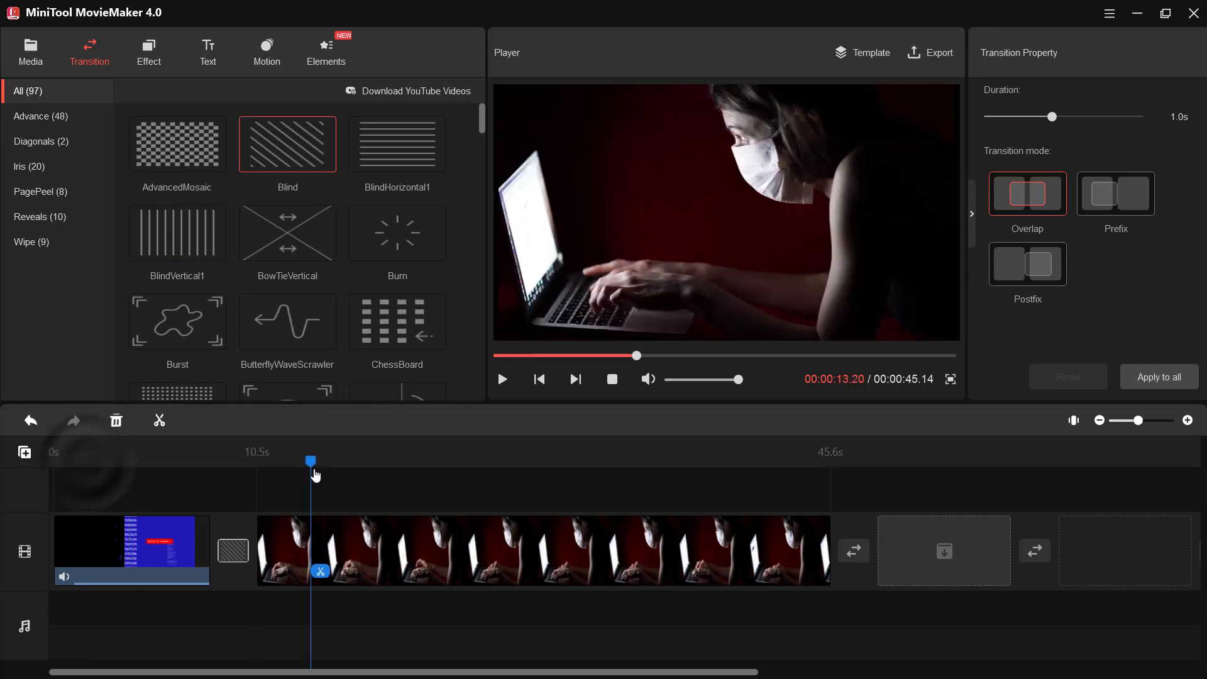
Step: Open the second clip for editing, try it at 2x speed and rotated, and restore it to 1x and 0°
click(376, 549)
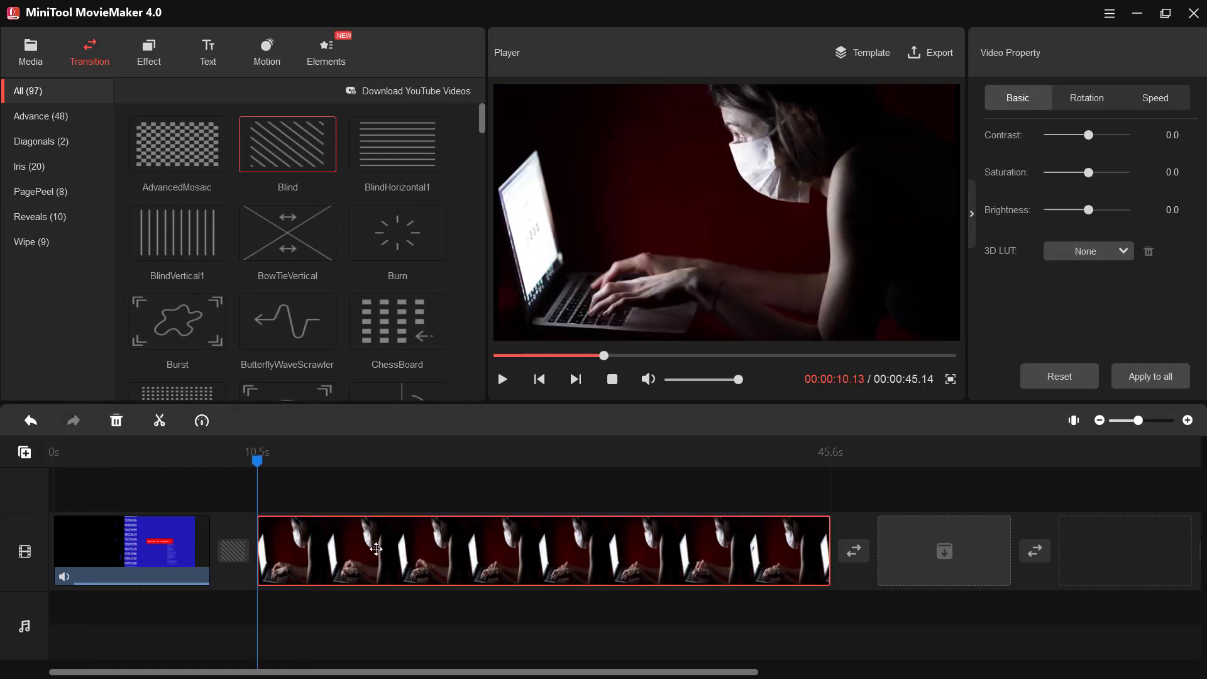
right_click(376, 549)
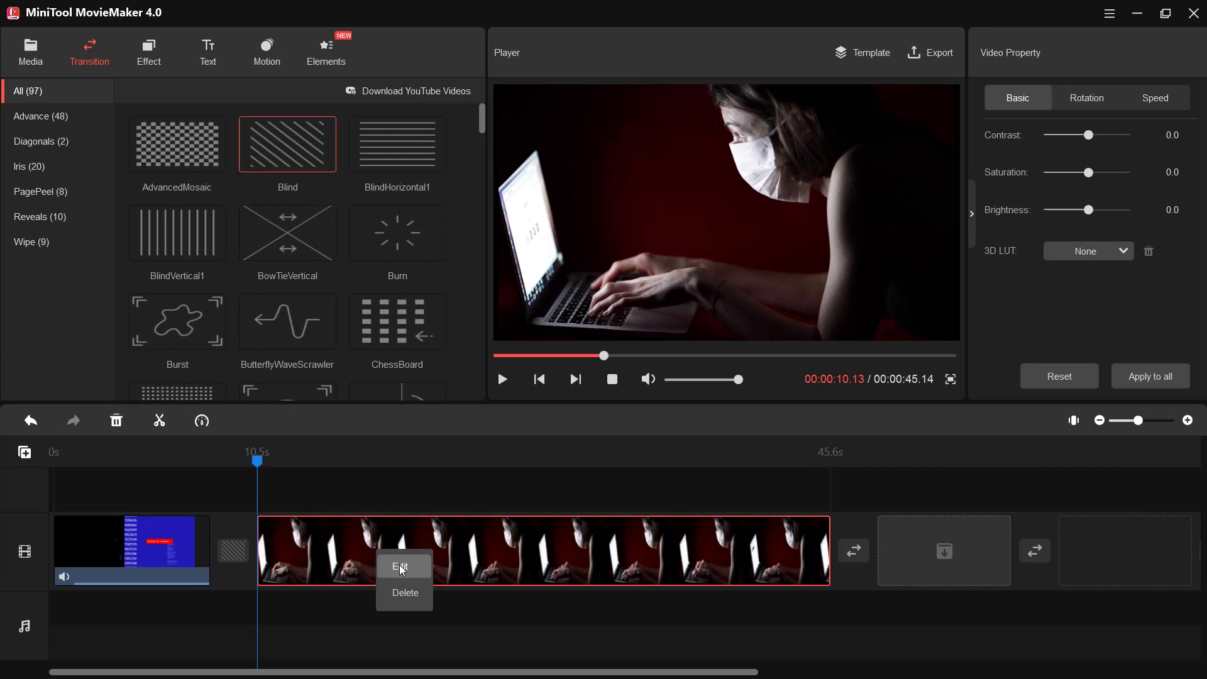
click(401, 565)
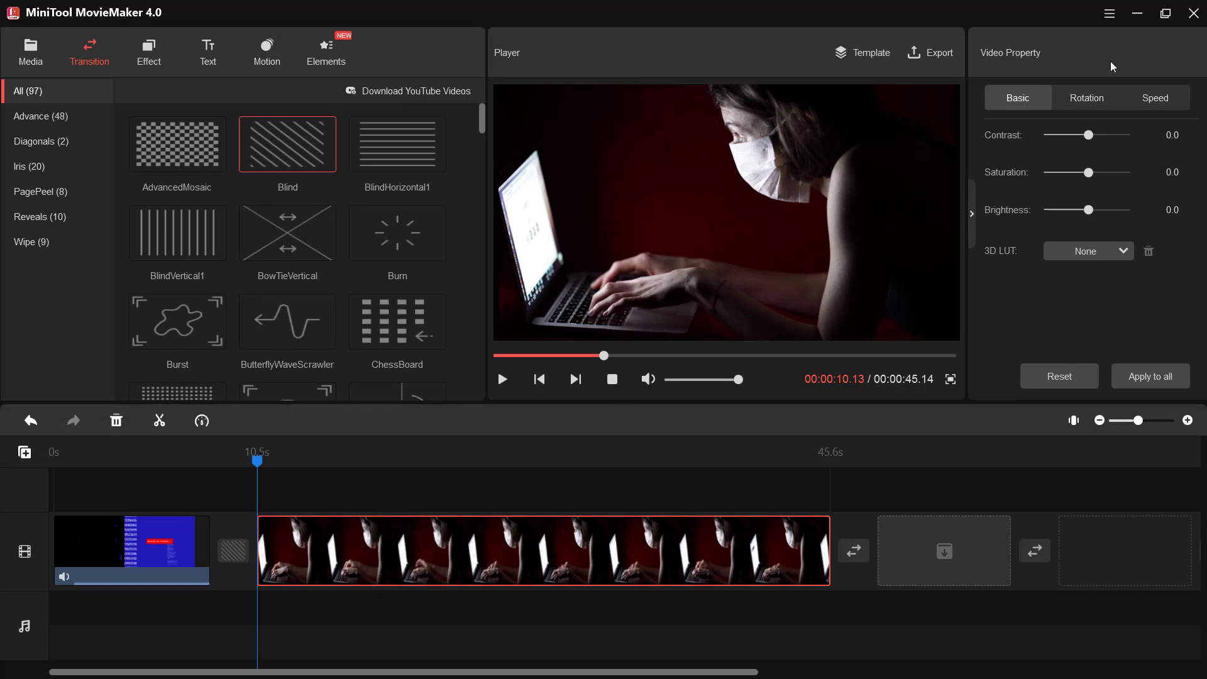
click(1146, 101)
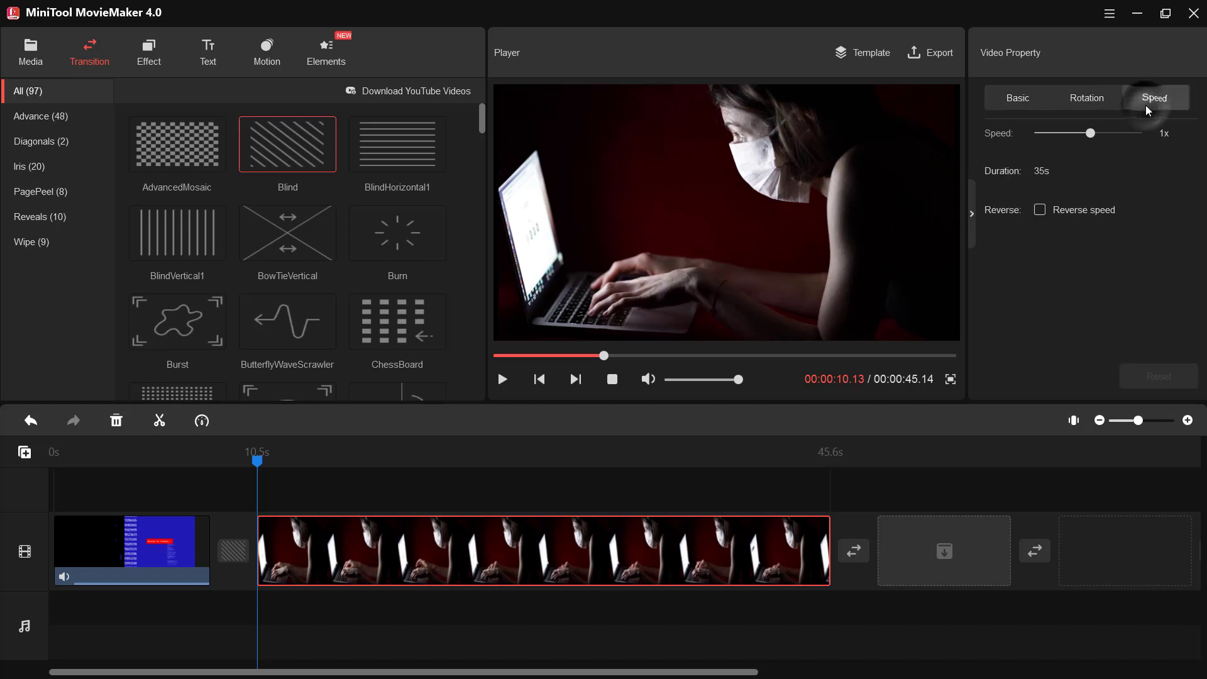
click(1101, 134)
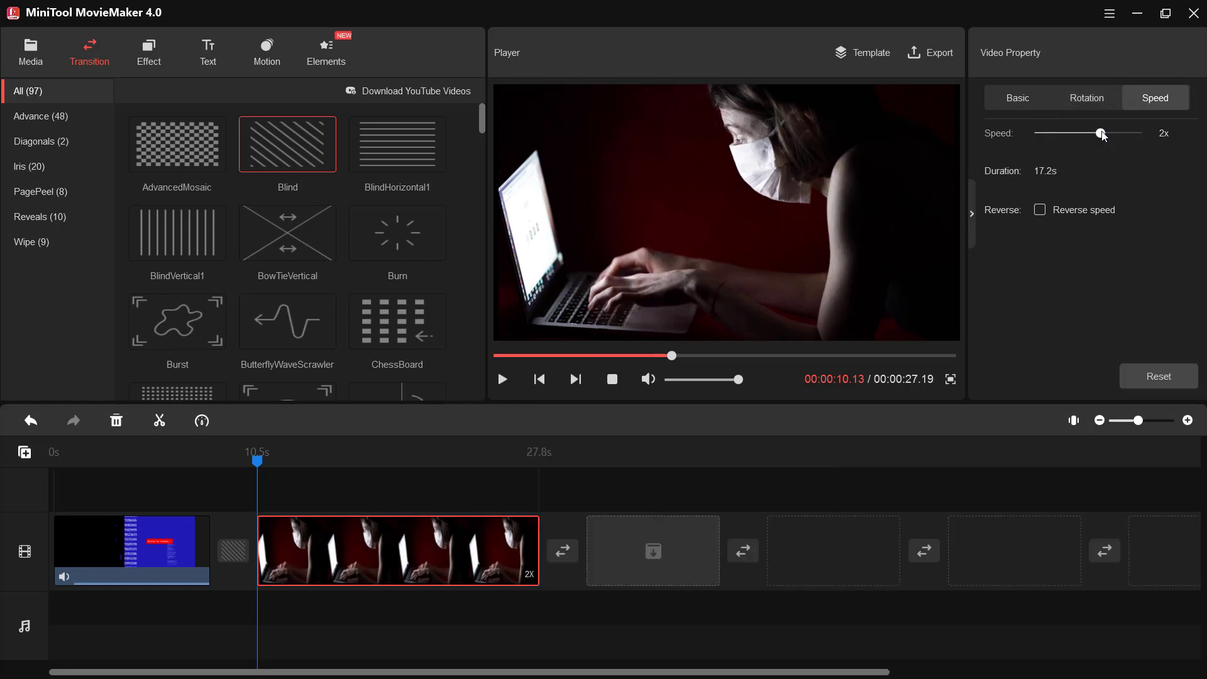
drag(1101, 133, 1090, 133)
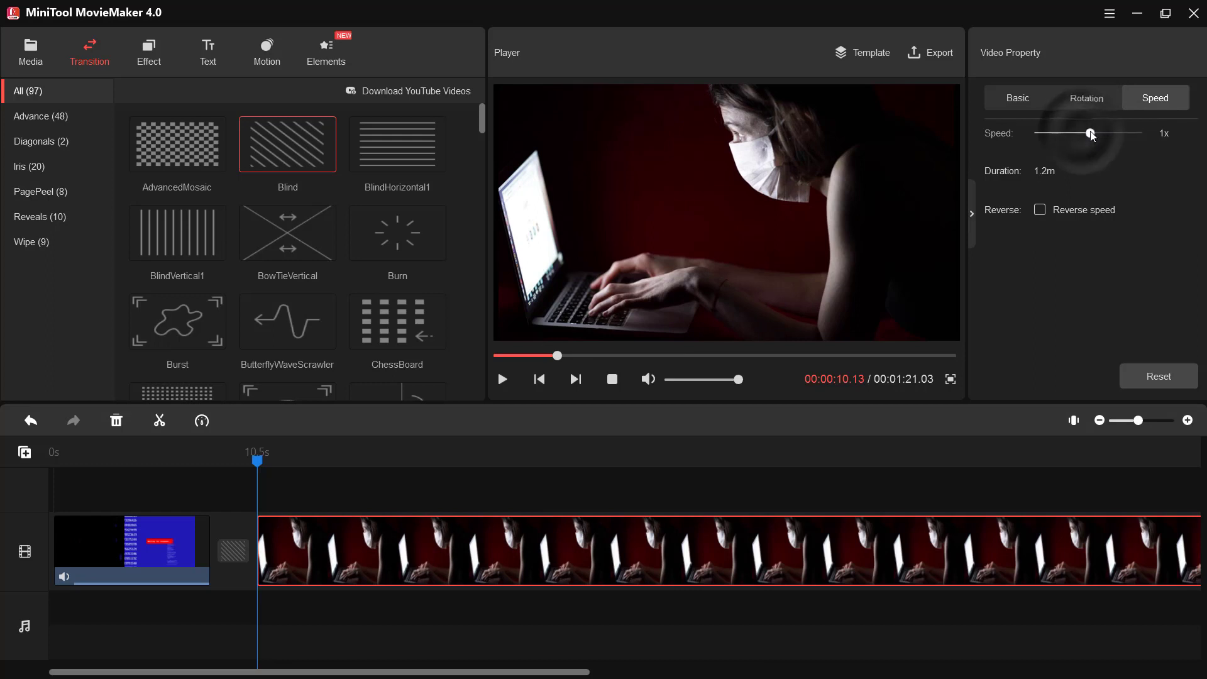
click(1090, 99)
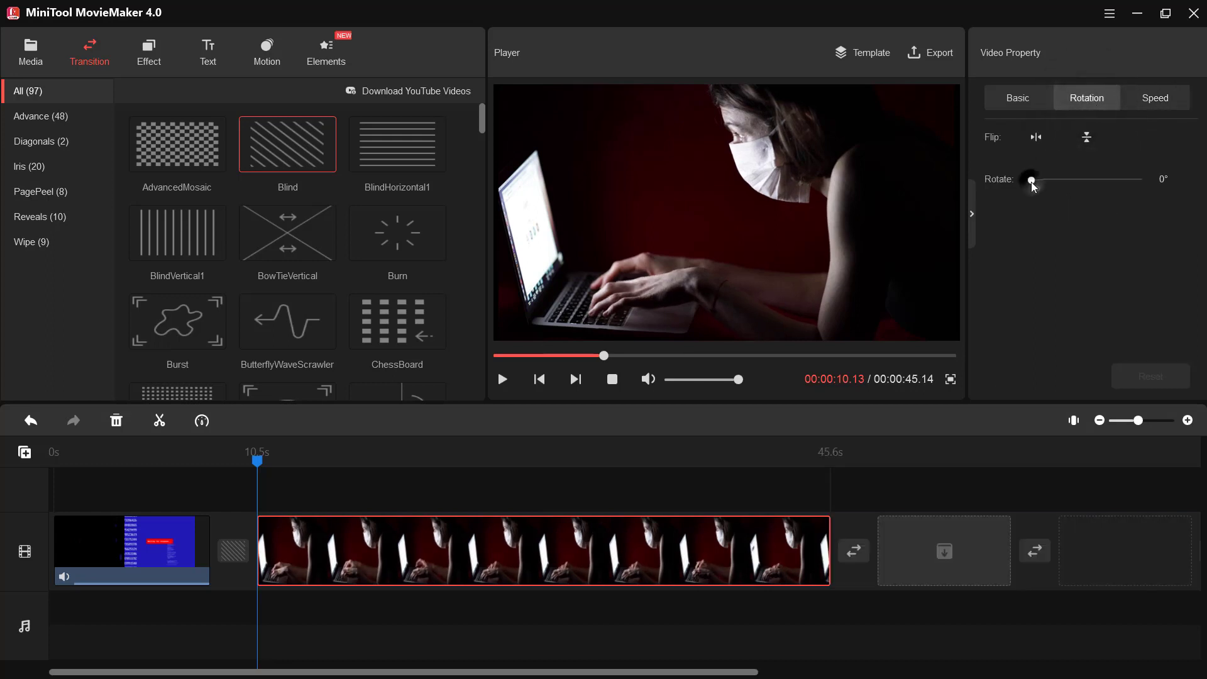
mouse_move(1032, 183)
mouse_down()
mouse_move(1059, 180)
mouse_move(1024, 179)
mouse_up()
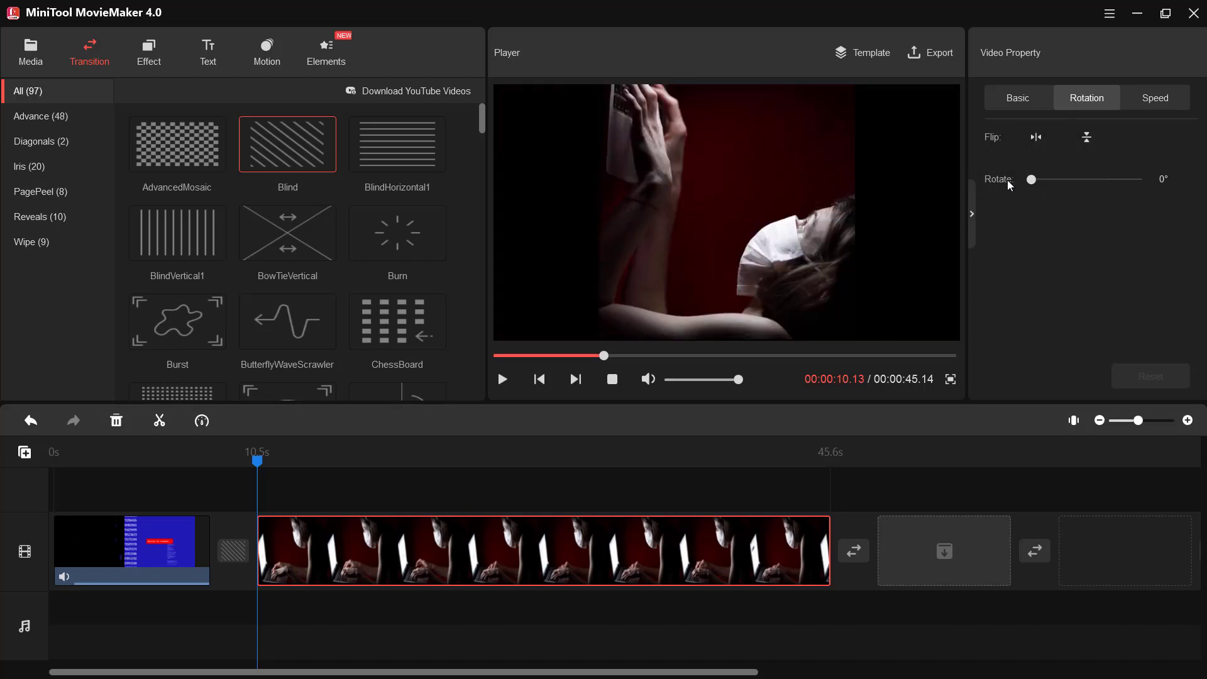
Step: Set the second clip's brightness to 1.6, try the B&W Film 3D LUT on it and return the LUT to None
click(1016, 97)
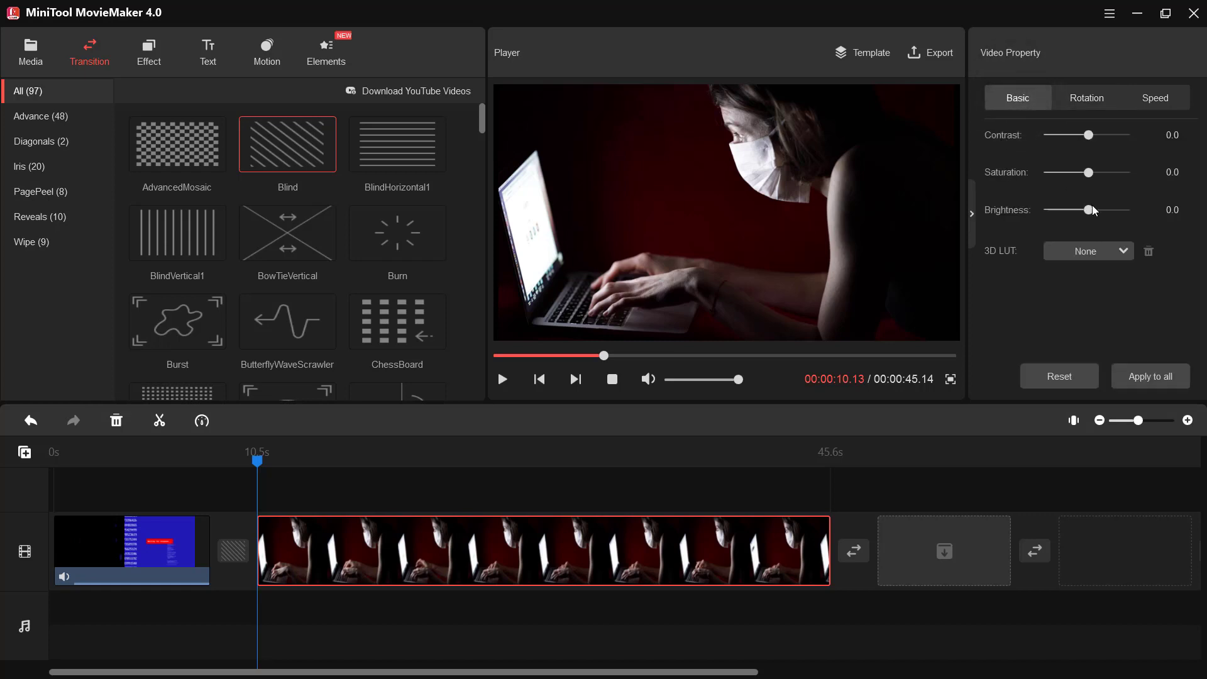
mouse_move(1093, 209)
mouse_down()
mouse_move(1125, 211)
mouse_move(1090, 214)
mouse_up()
click(1094, 250)
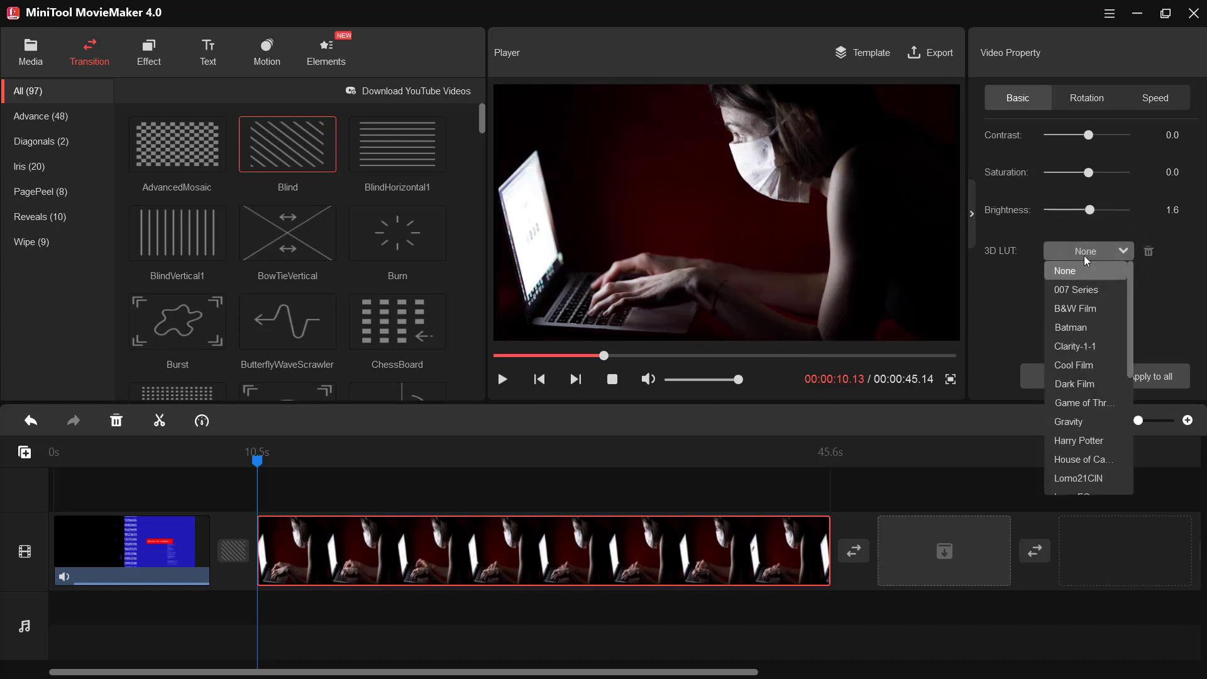
click(1078, 306)
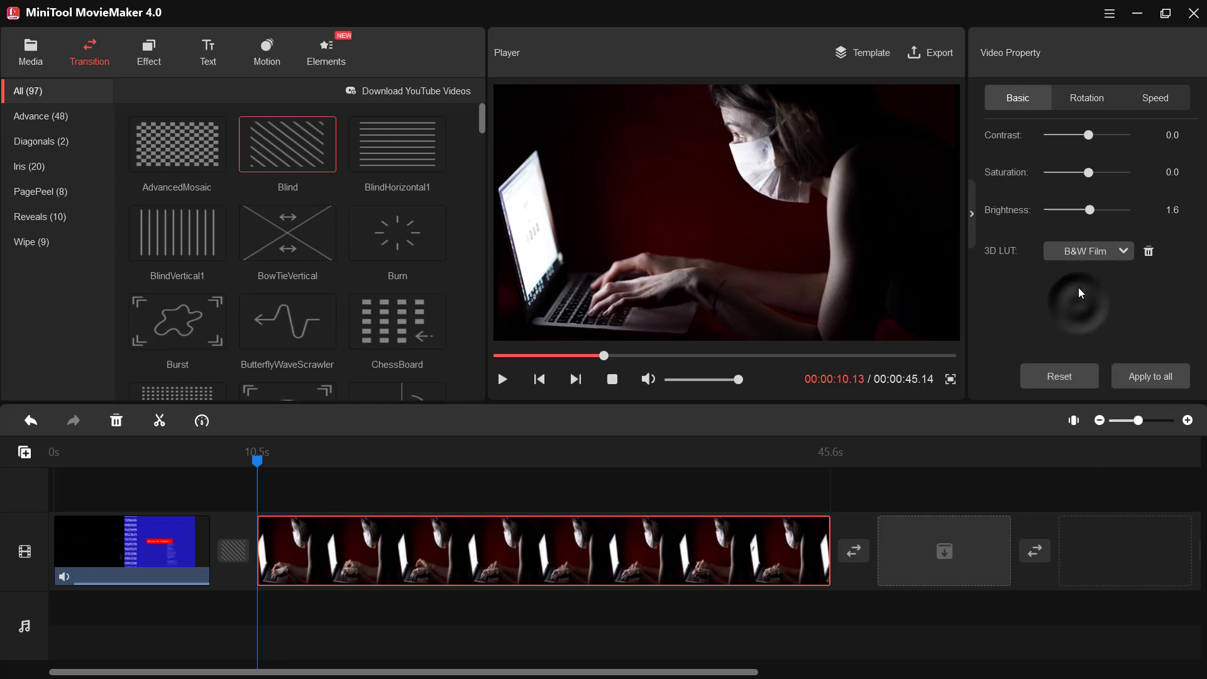
click(1088, 253)
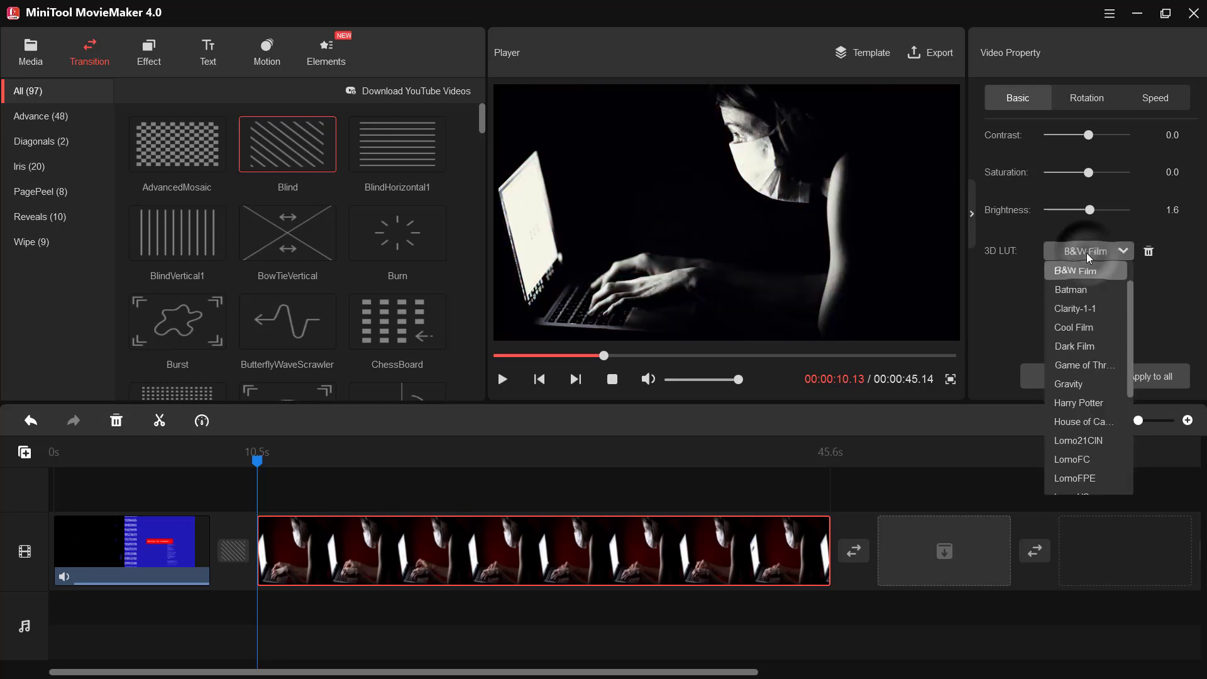
drag(1128, 303, 1126, 277)
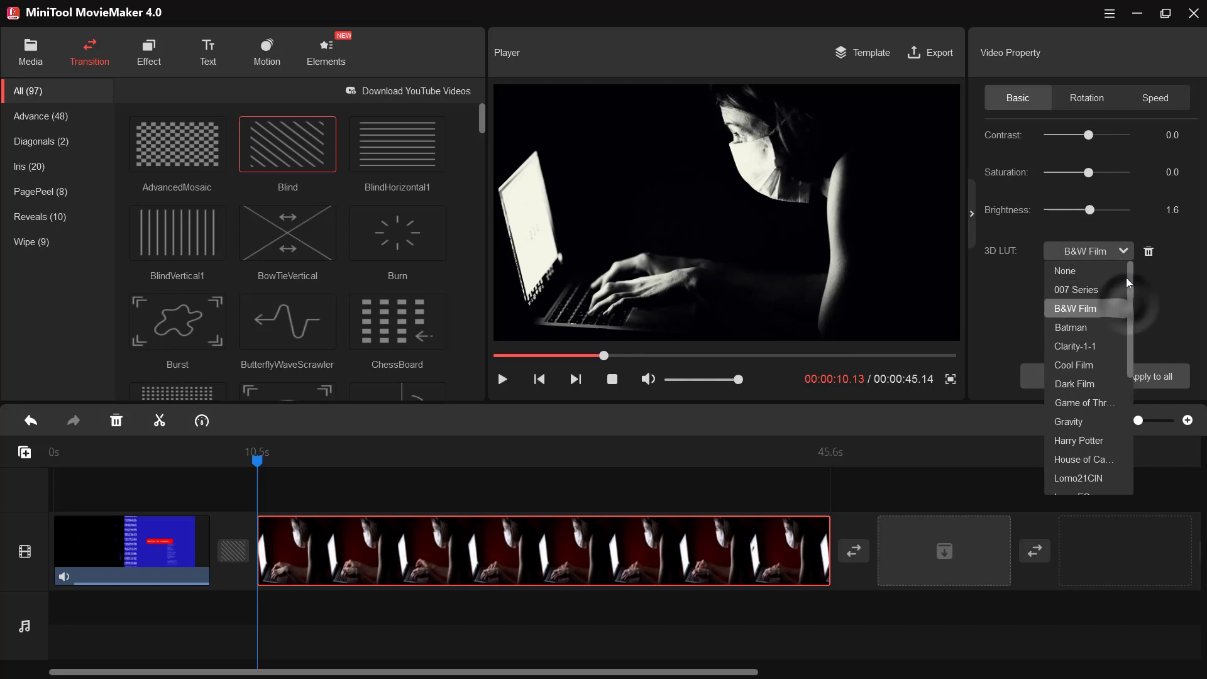
click(1094, 278)
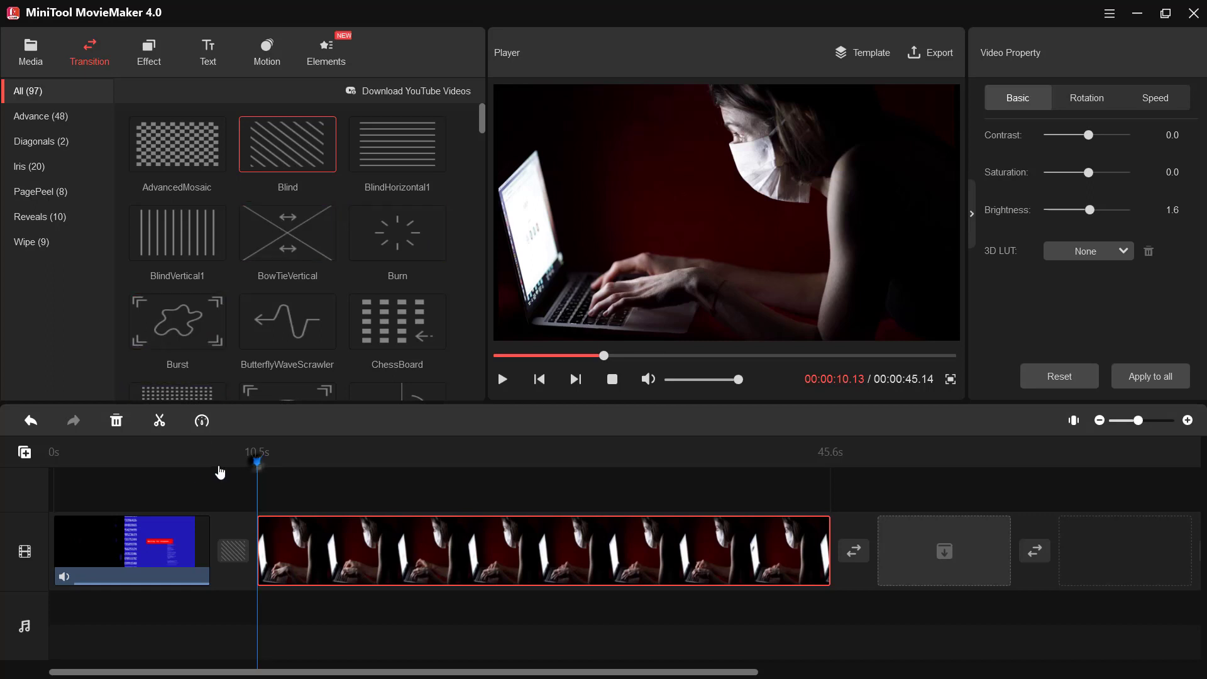
Step: Examine the Slow, Fast and Reverse speed options with the playhead at about 7 s in the first clip
click(171, 465)
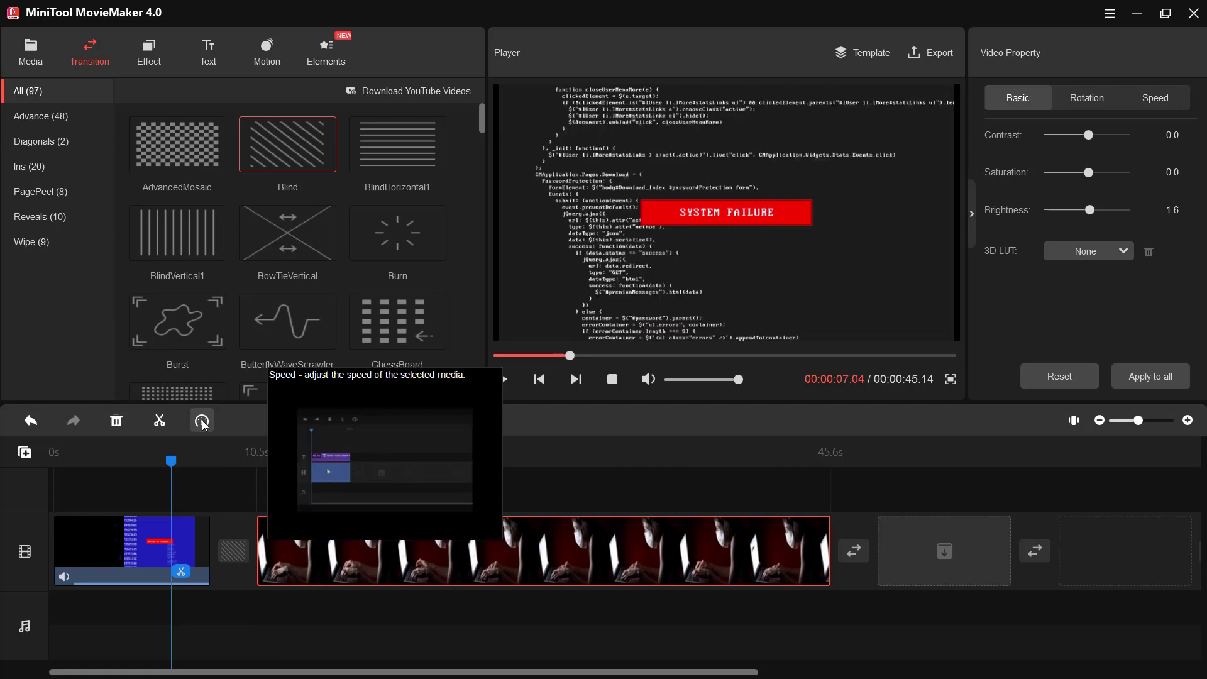
click(204, 425)
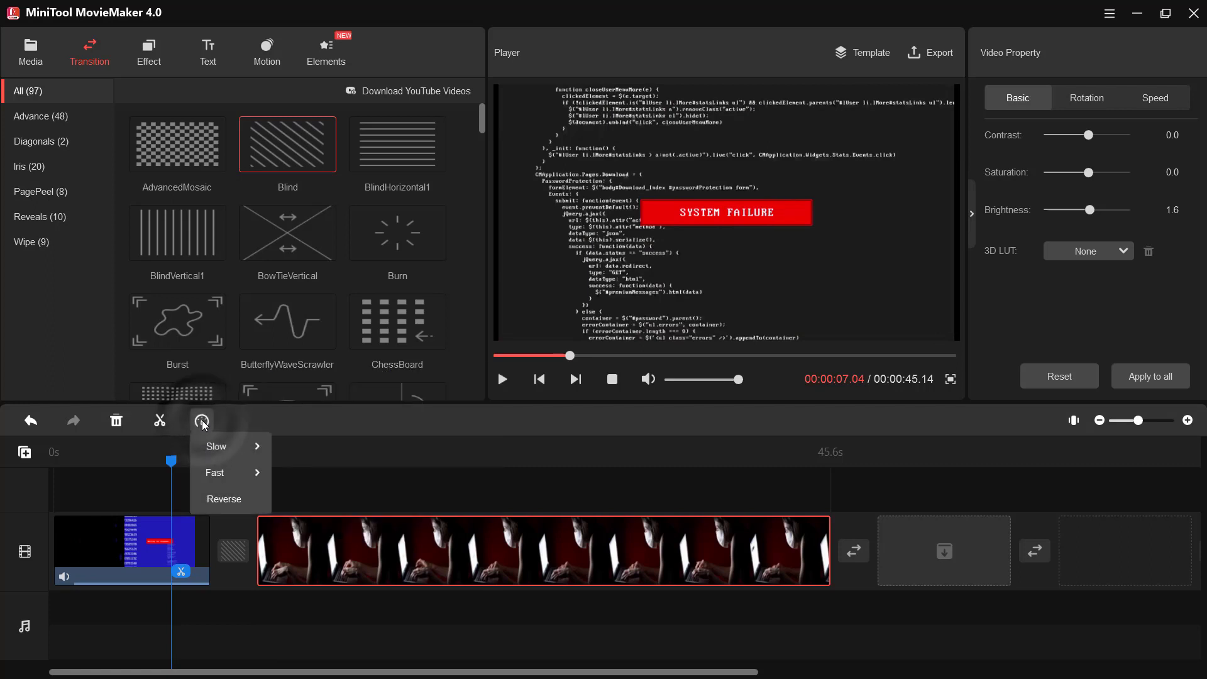
mouse_move(220, 444)
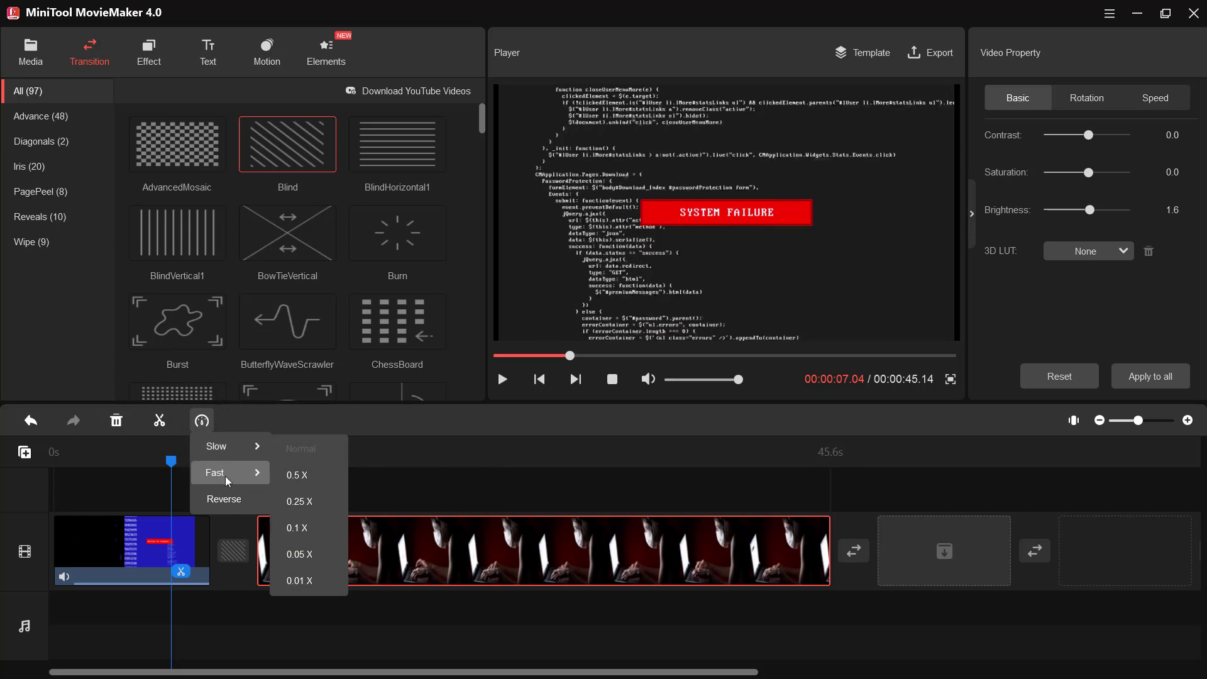
mouse_move(227, 478)
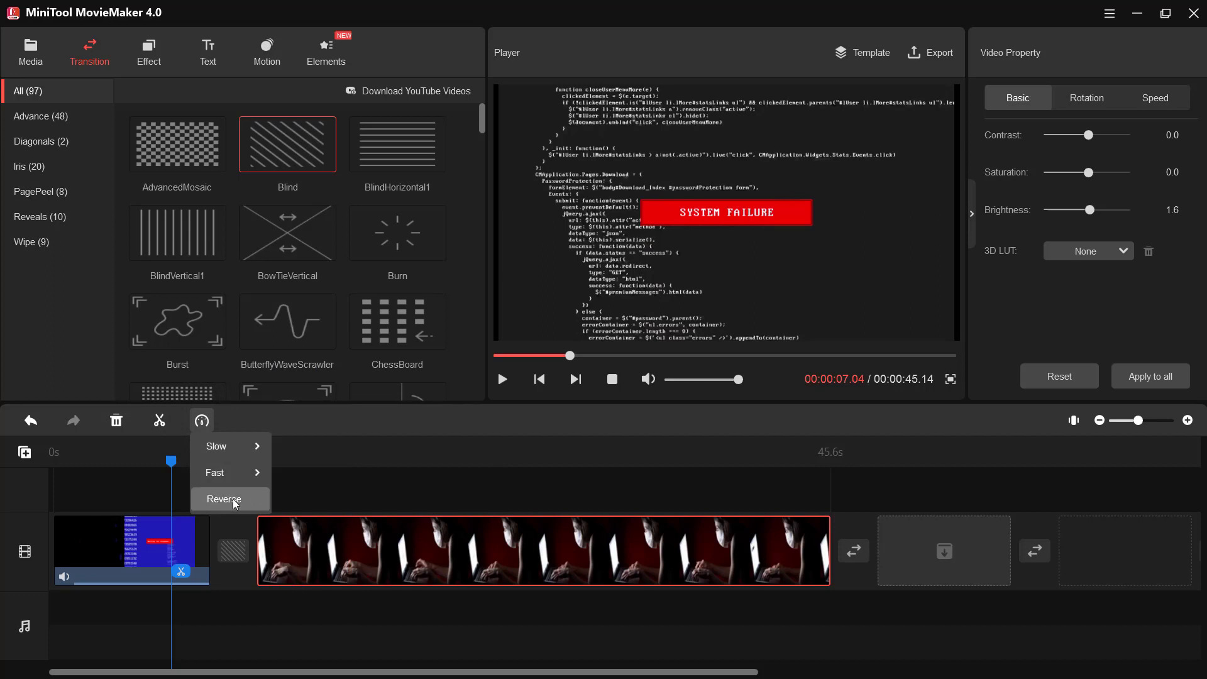
click(308, 418)
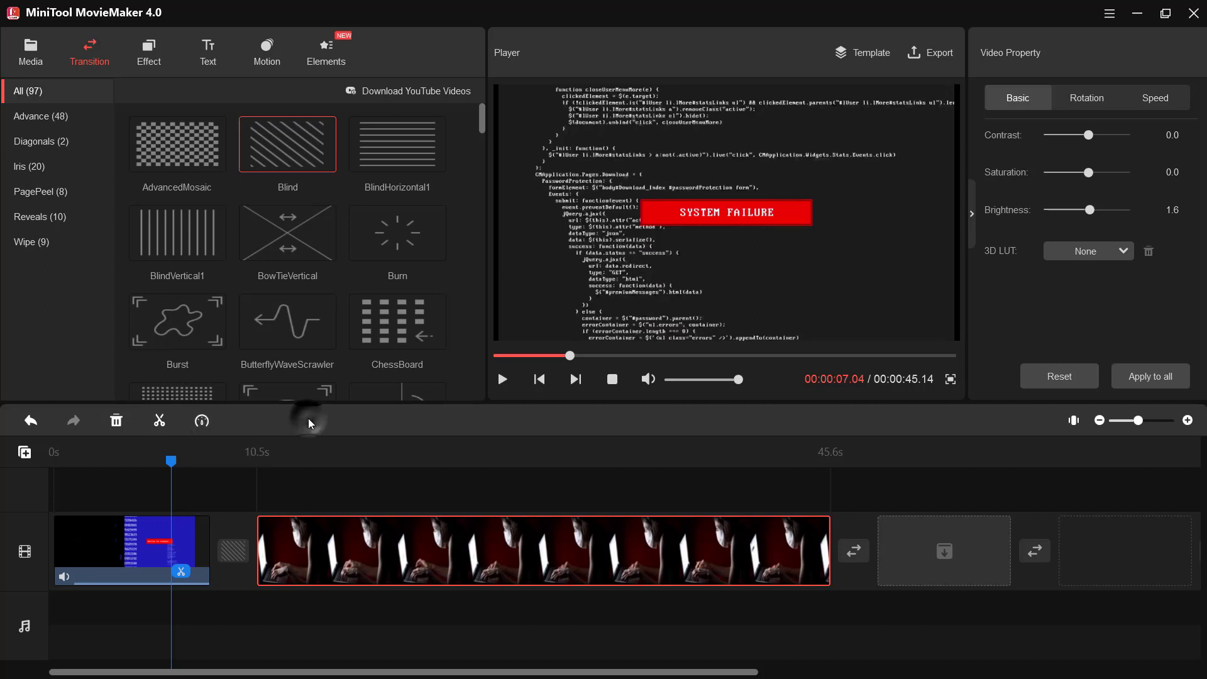
Step: Quick-split the second clip at about 14 s and delete the short piece before the cut
drag(171, 462, 323, 478)
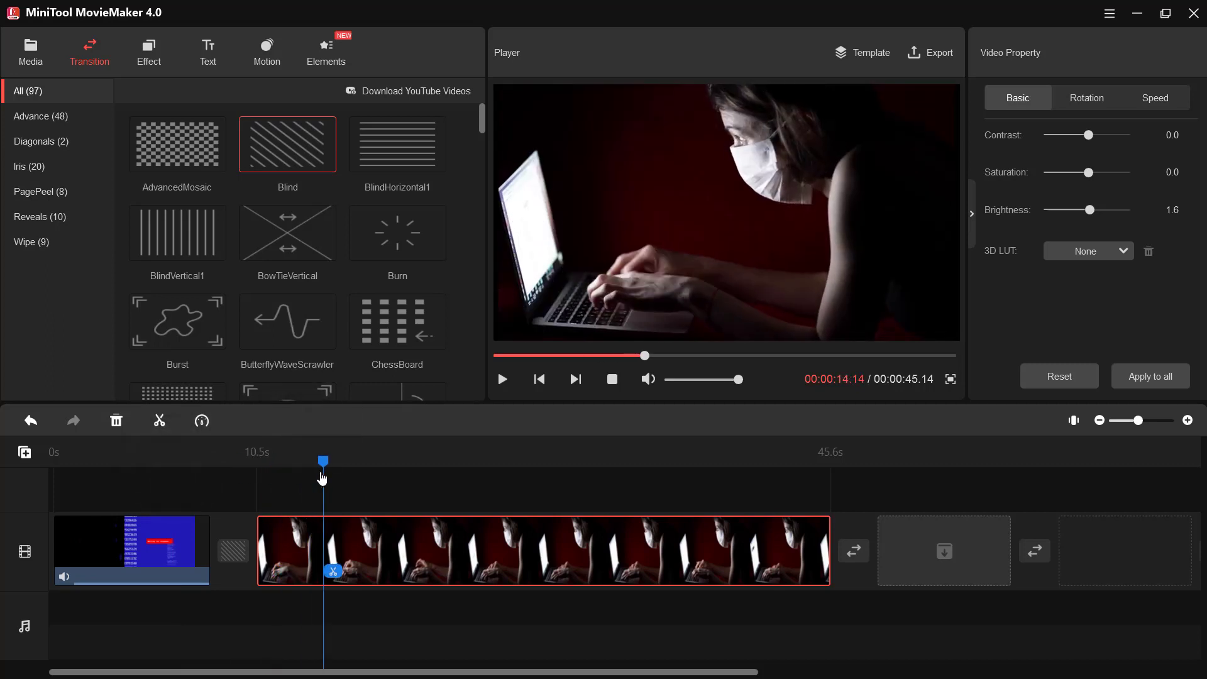
click(164, 417)
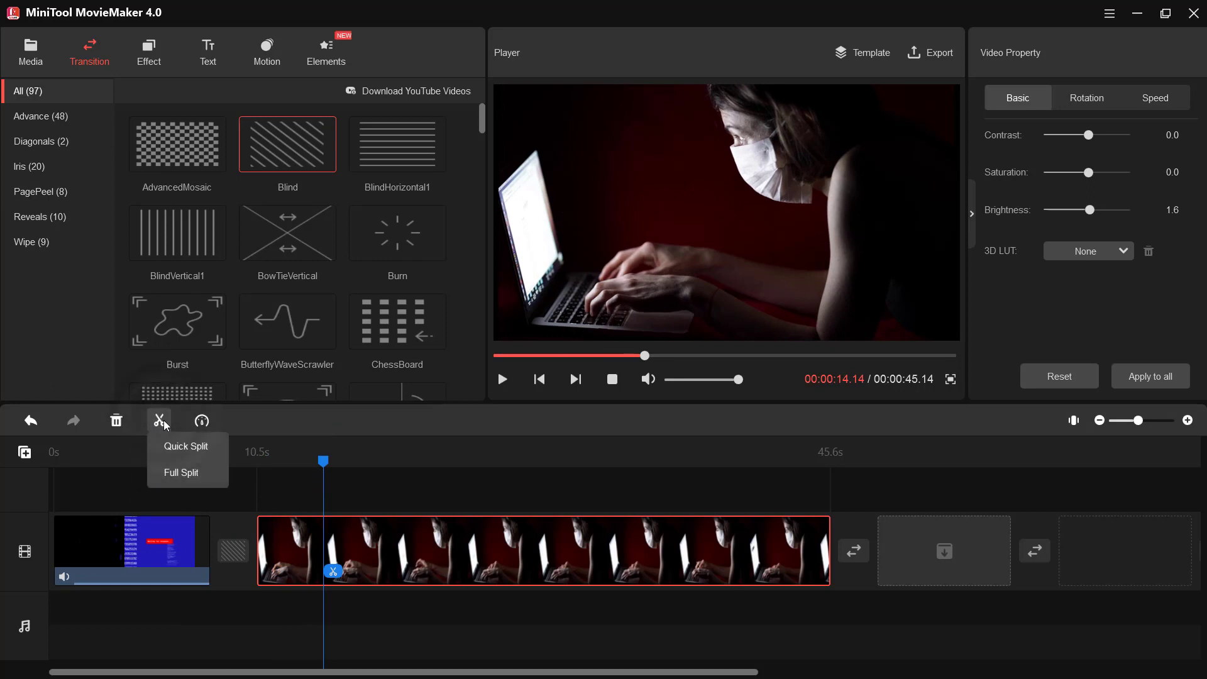
click(178, 447)
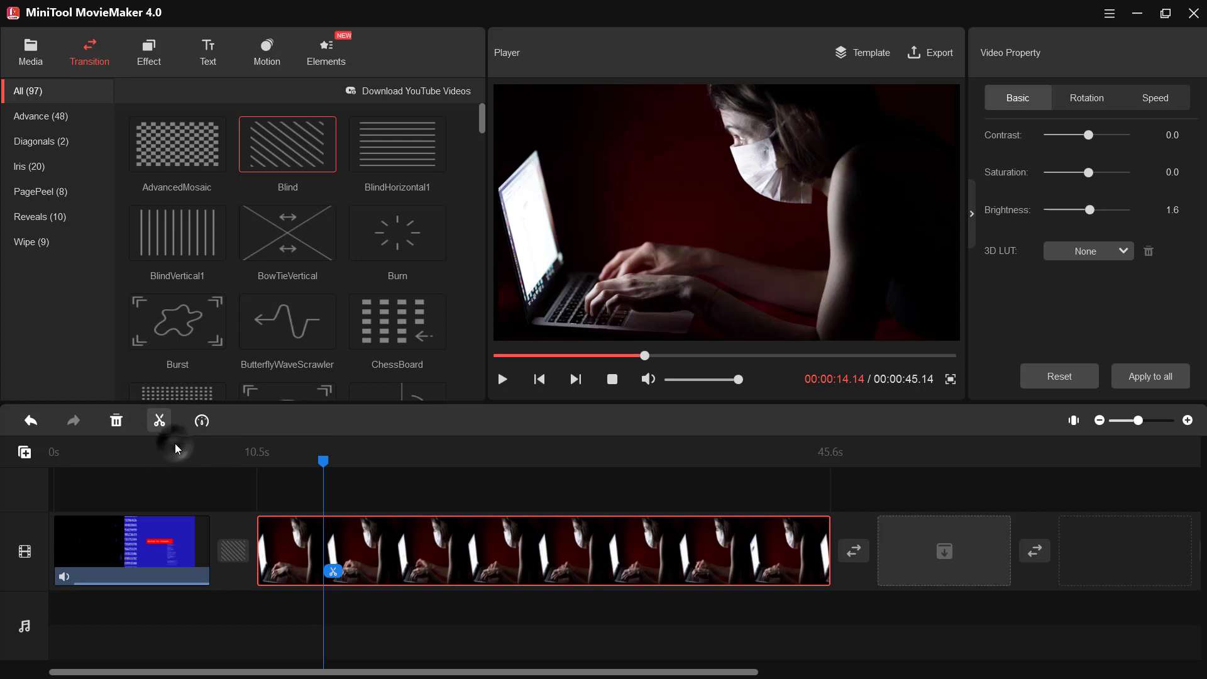
click(299, 545)
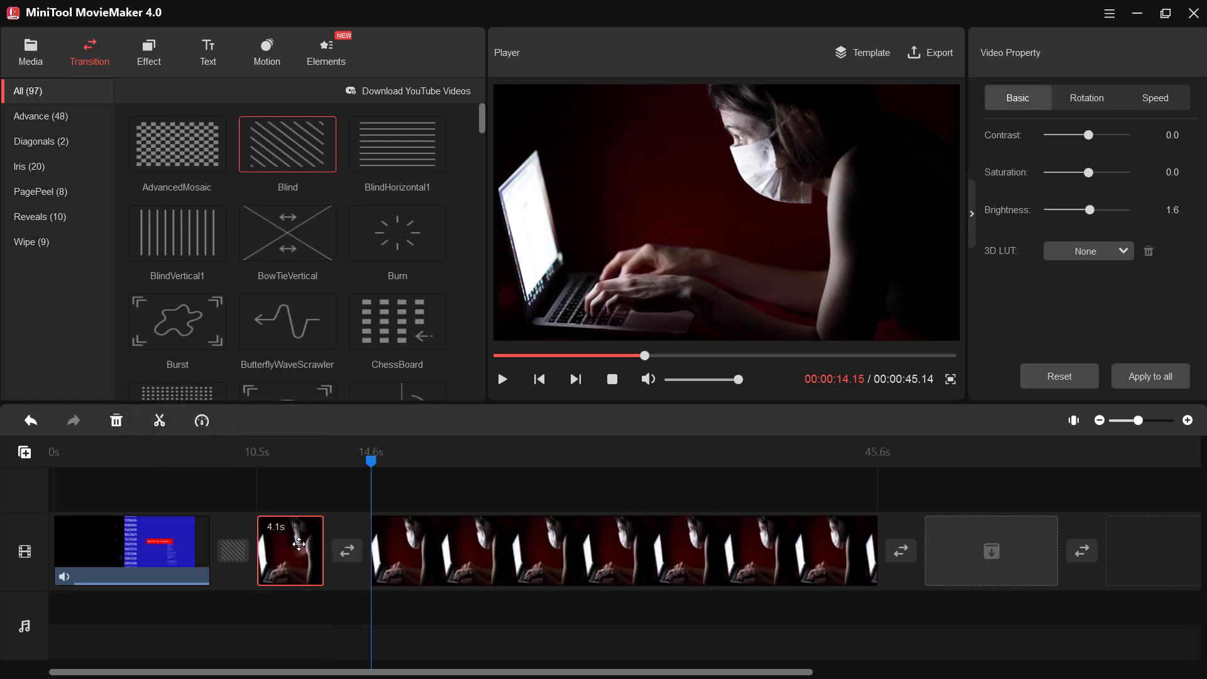
click(119, 419)
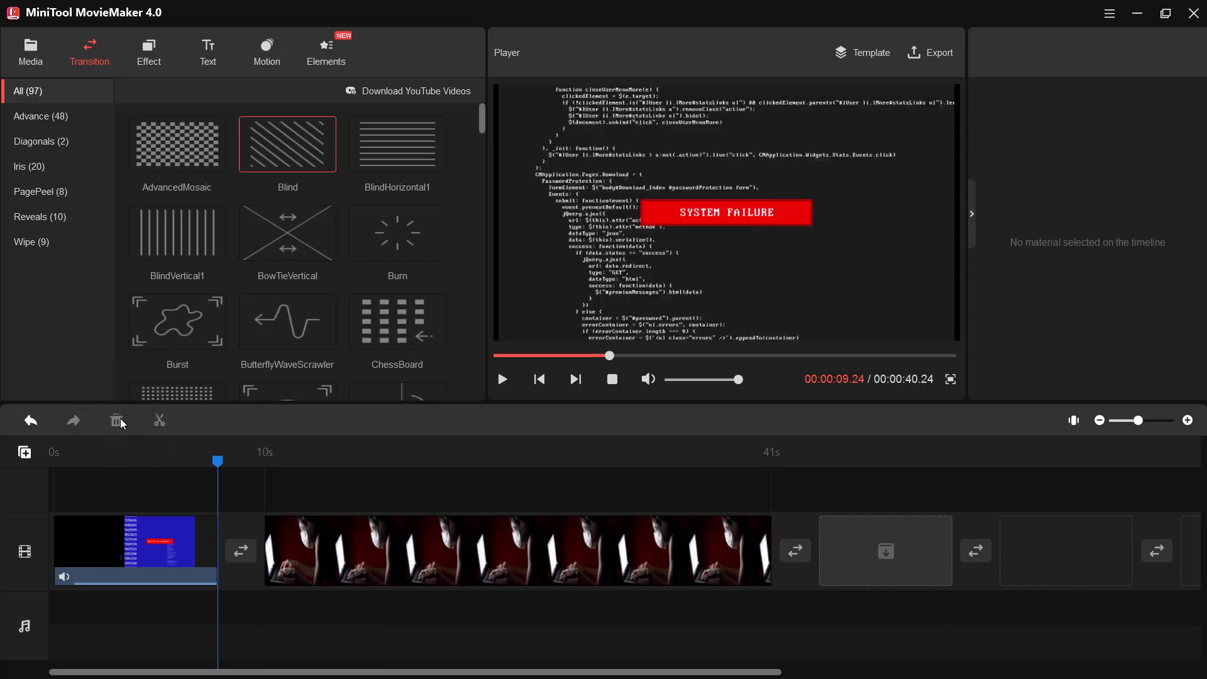
Step: View the second clip in the Full Split editor with the playhead at about 15 s, and close it without splitting
drag(217, 462, 362, 467)
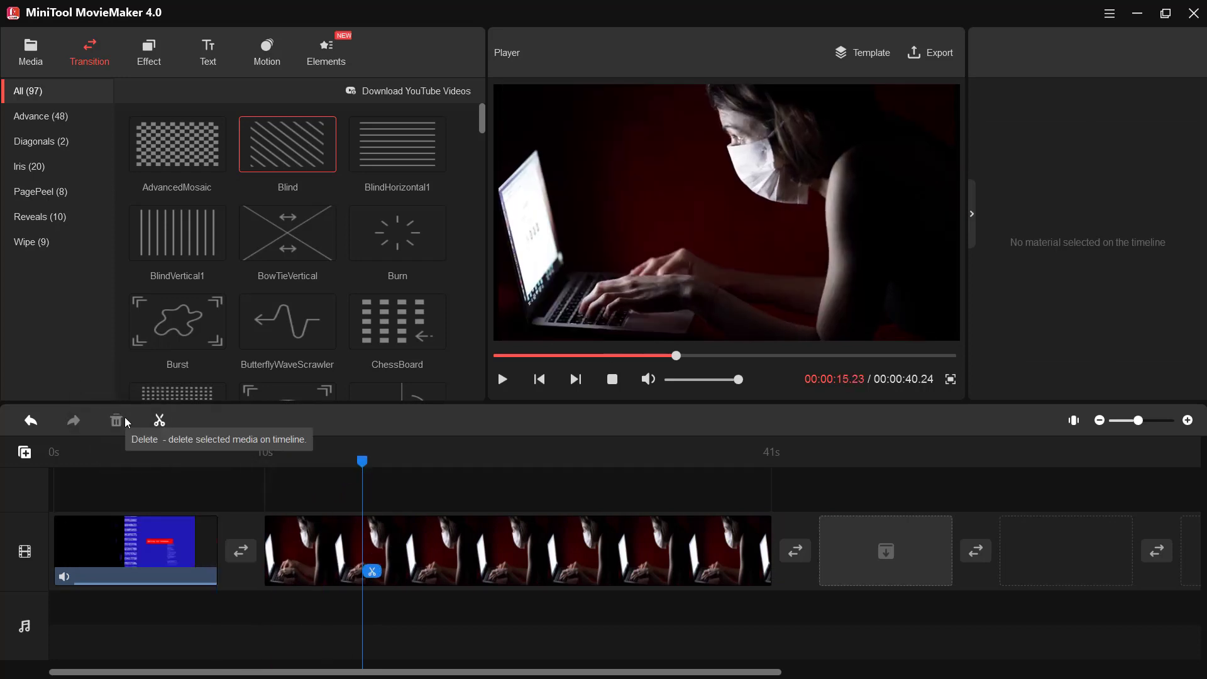
click(339, 527)
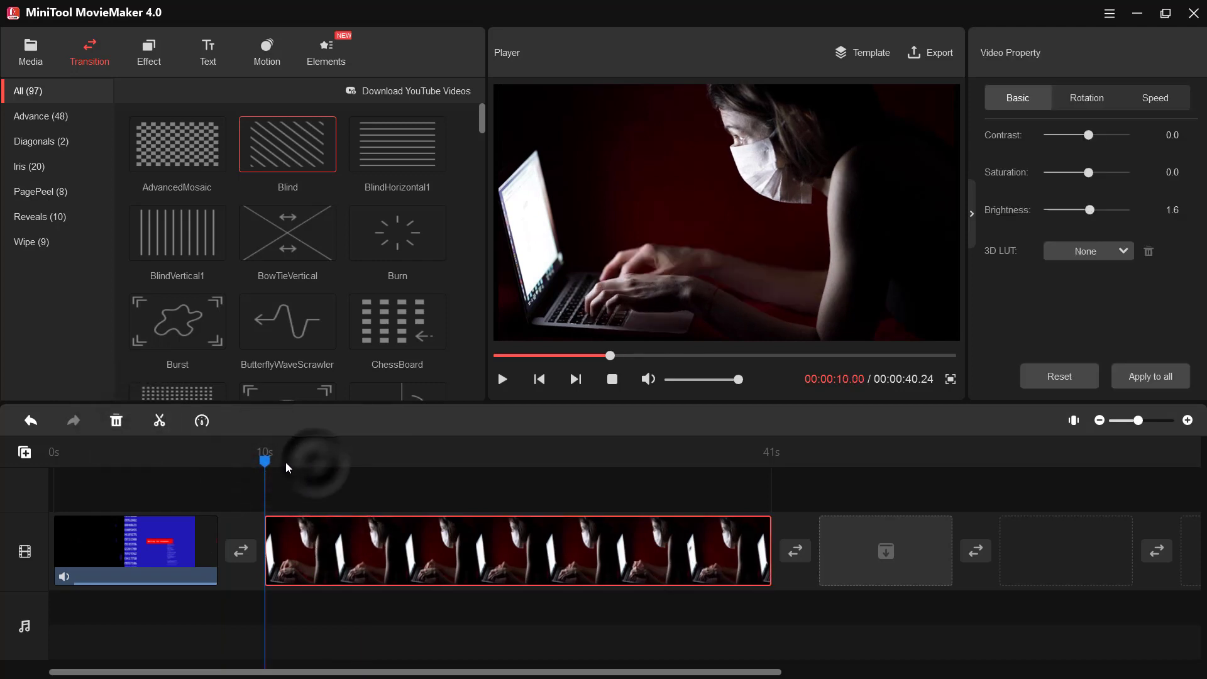
click(353, 462)
click(159, 420)
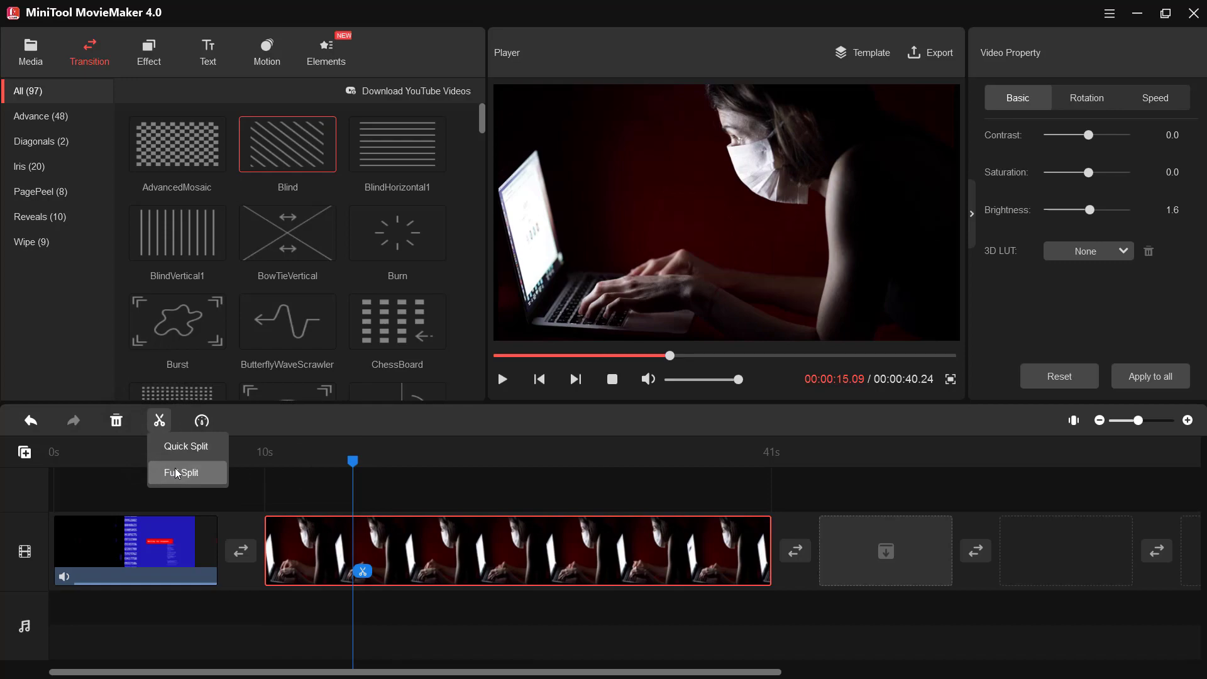
click(177, 473)
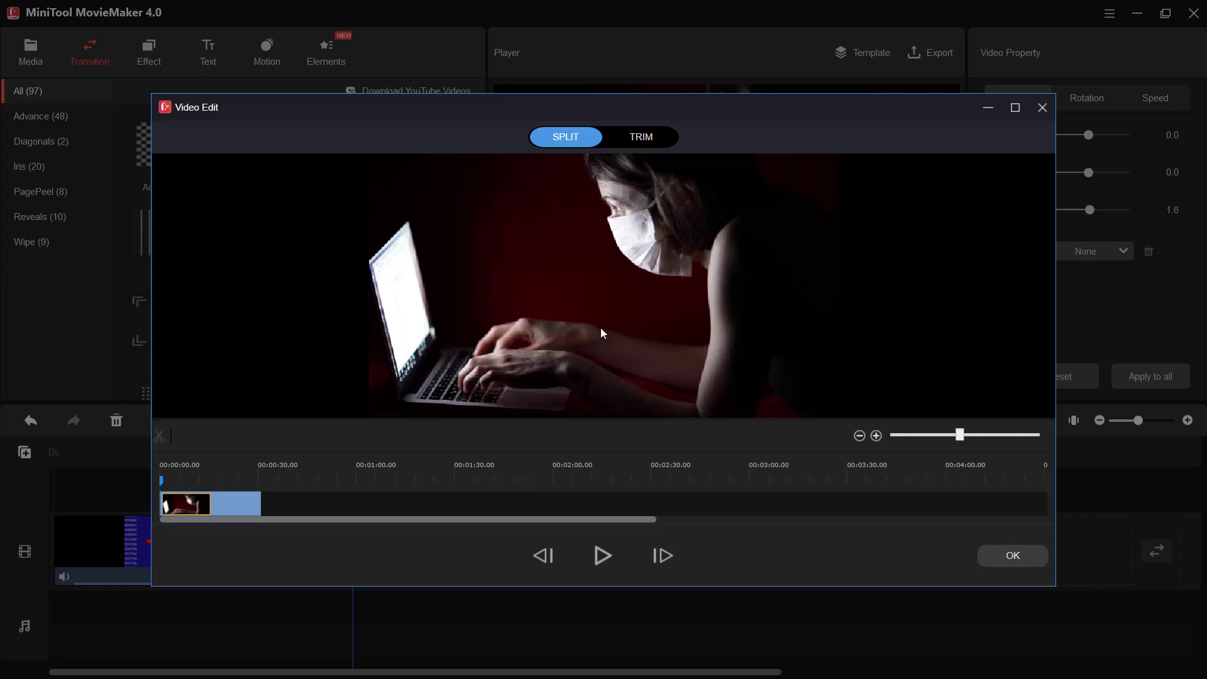
click(1042, 108)
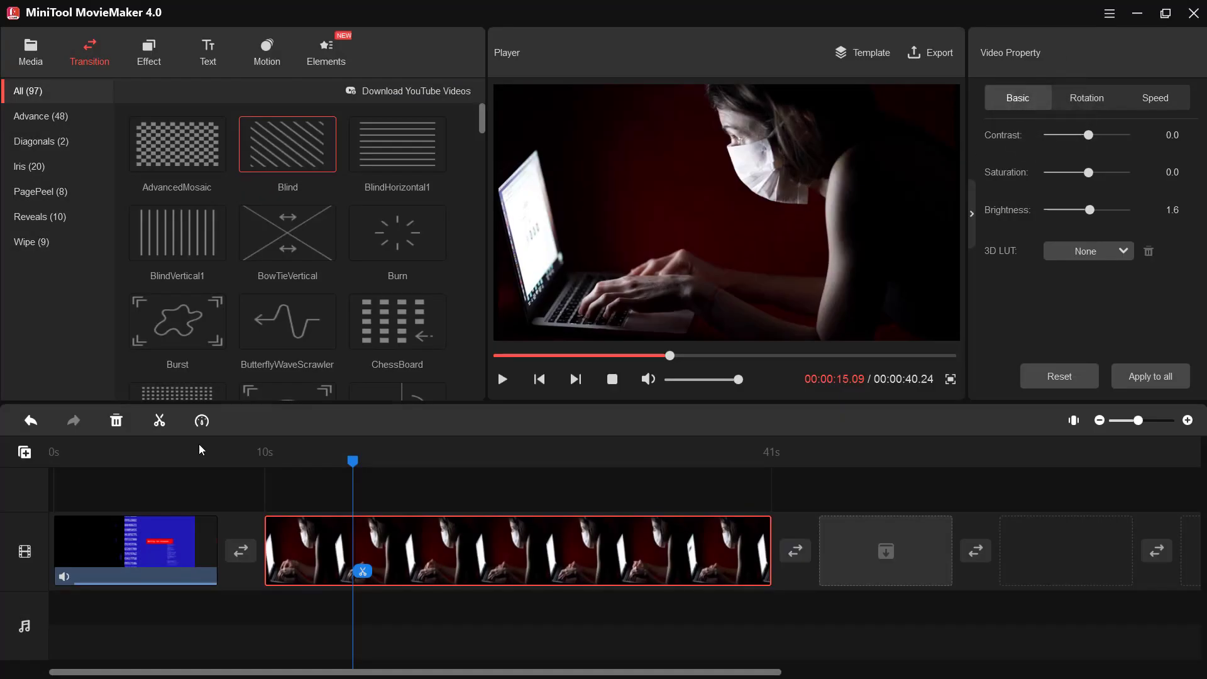
Step: Look through the Advance, Diagonals and Iris transition categories and return to the list of all transitions
click(42, 117)
click(47, 141)
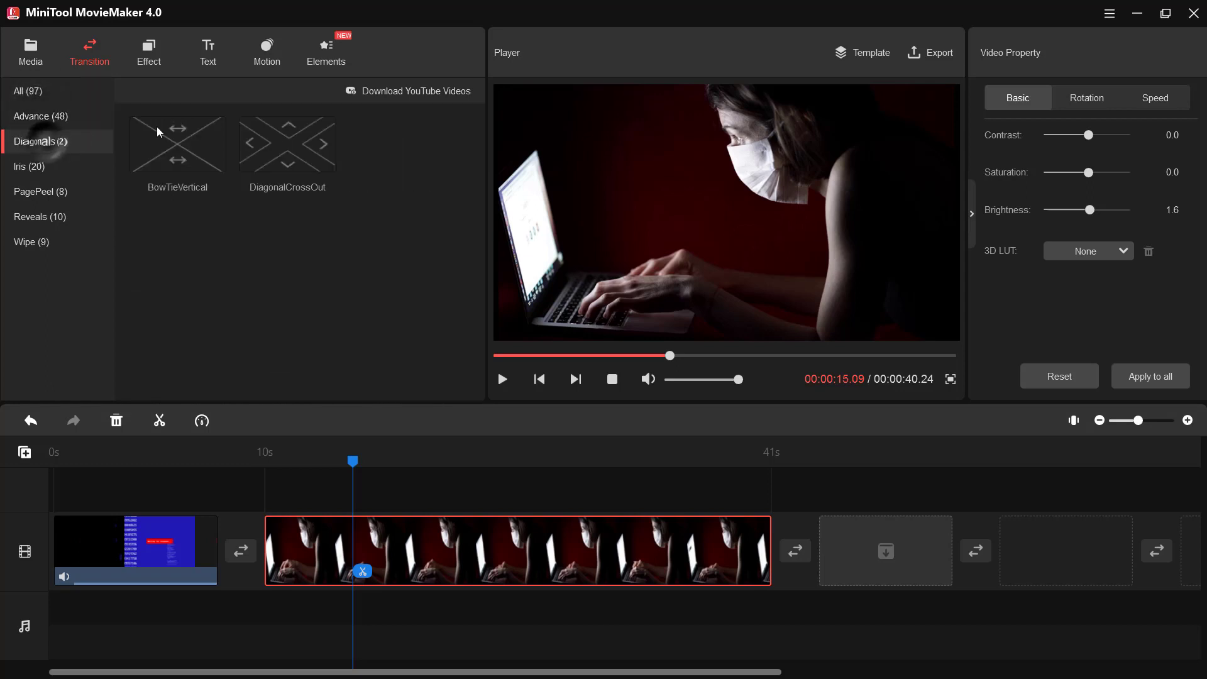
click(50, 164)
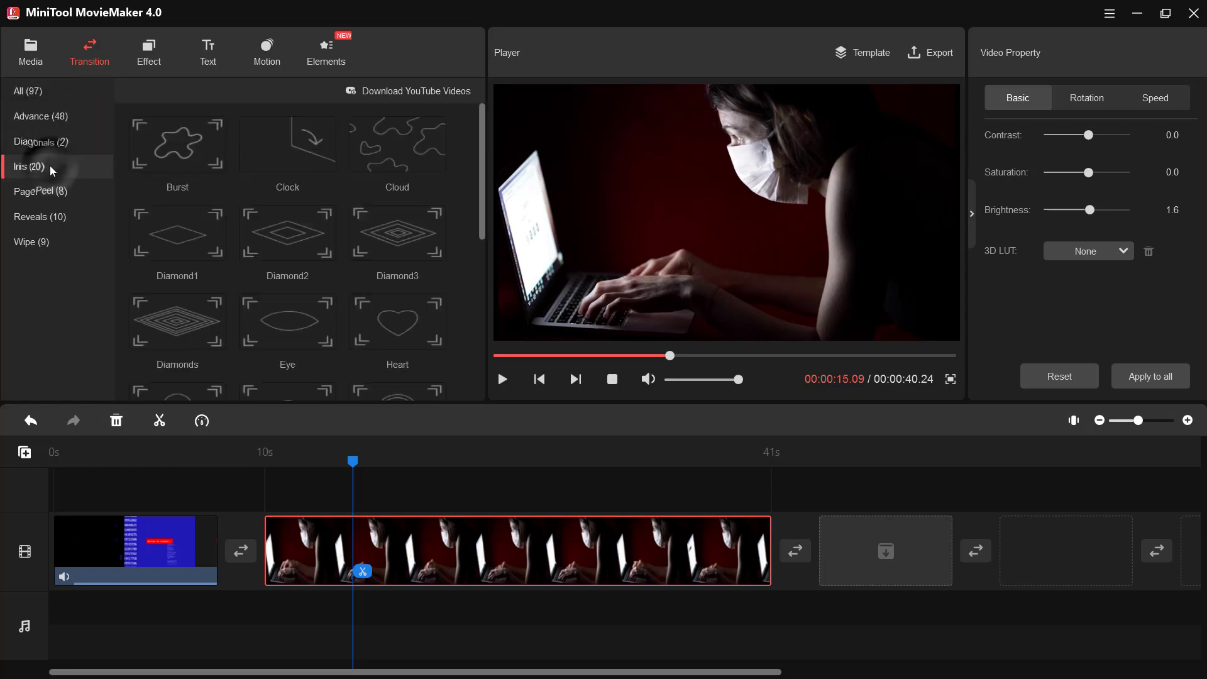
click(39, 94)
Step: Reset the second clip's basic adjustments and apply the 1977 effect to it, replacing that effect with Brannan
click(151, 56)
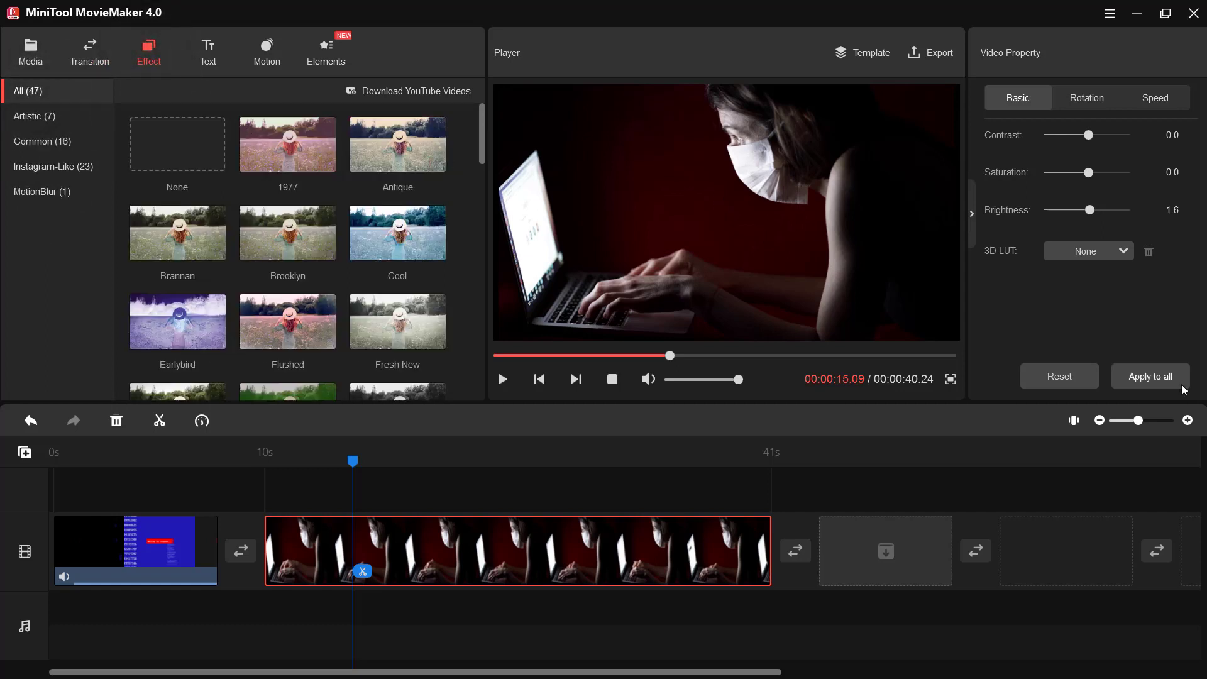
click(1059, 376)
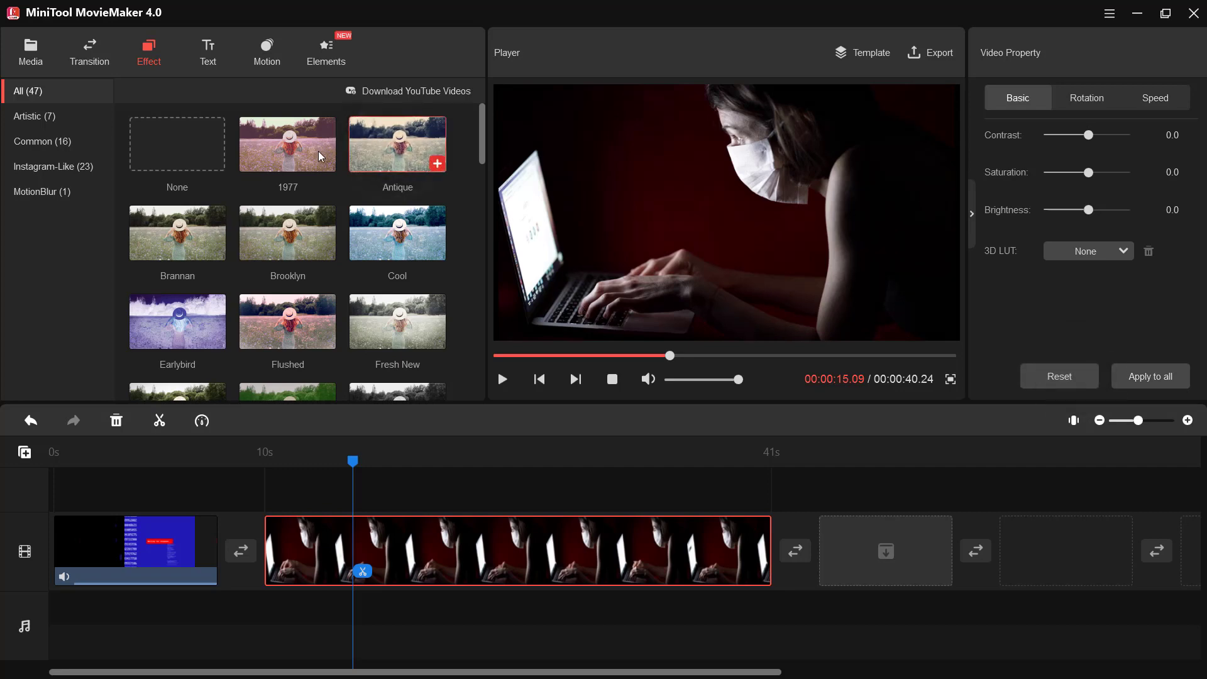
drag(322, 157, 425, 540)
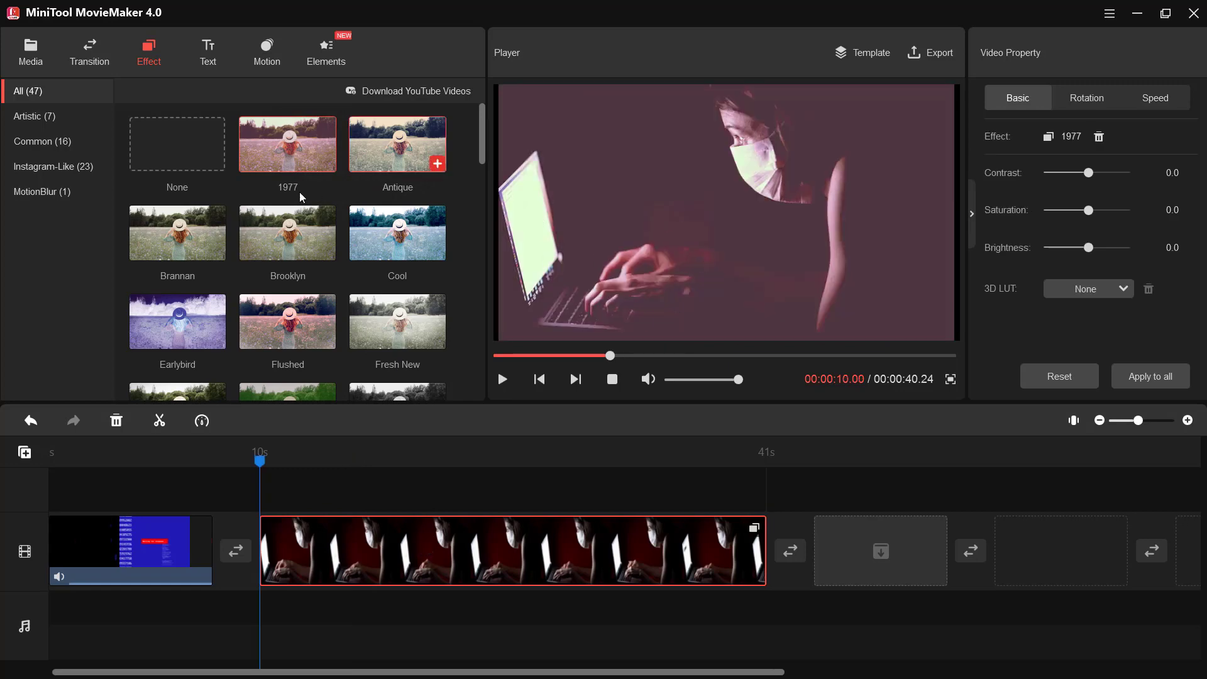
drag(194, 240, 420, 531)
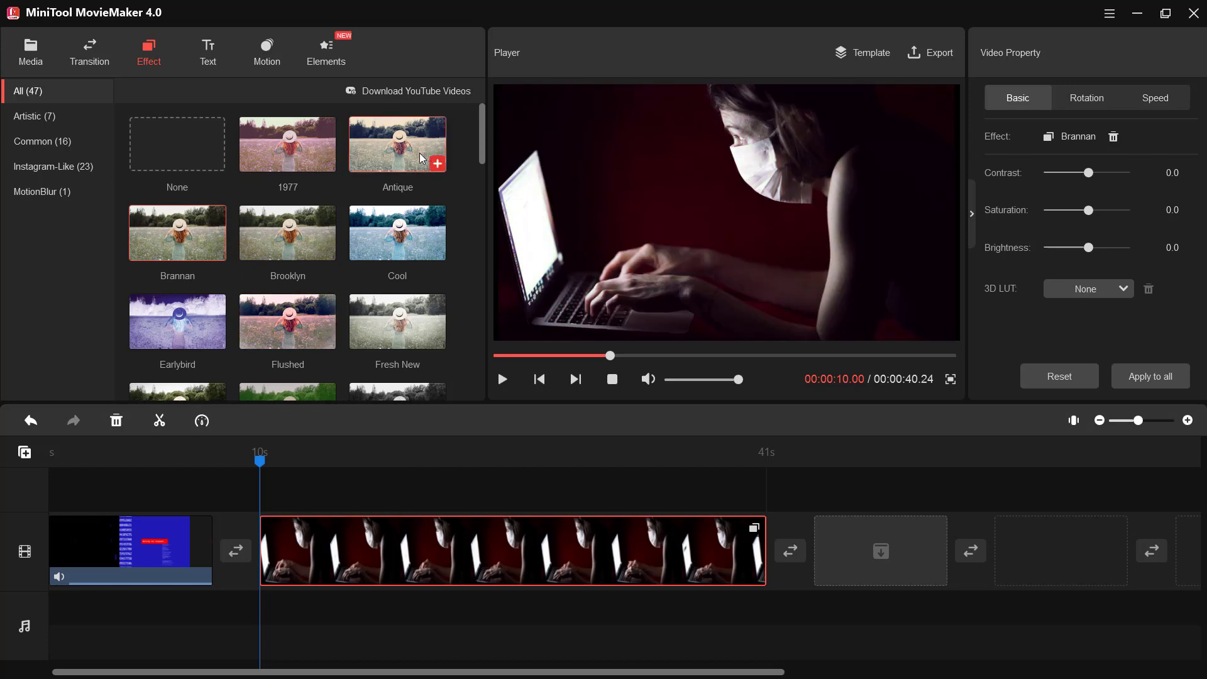
Step: Add the Caption21 text to the track above the second clip at about 11 s and move its text to the video frame's lower-left area
click(211, 61)
click(383, 488)
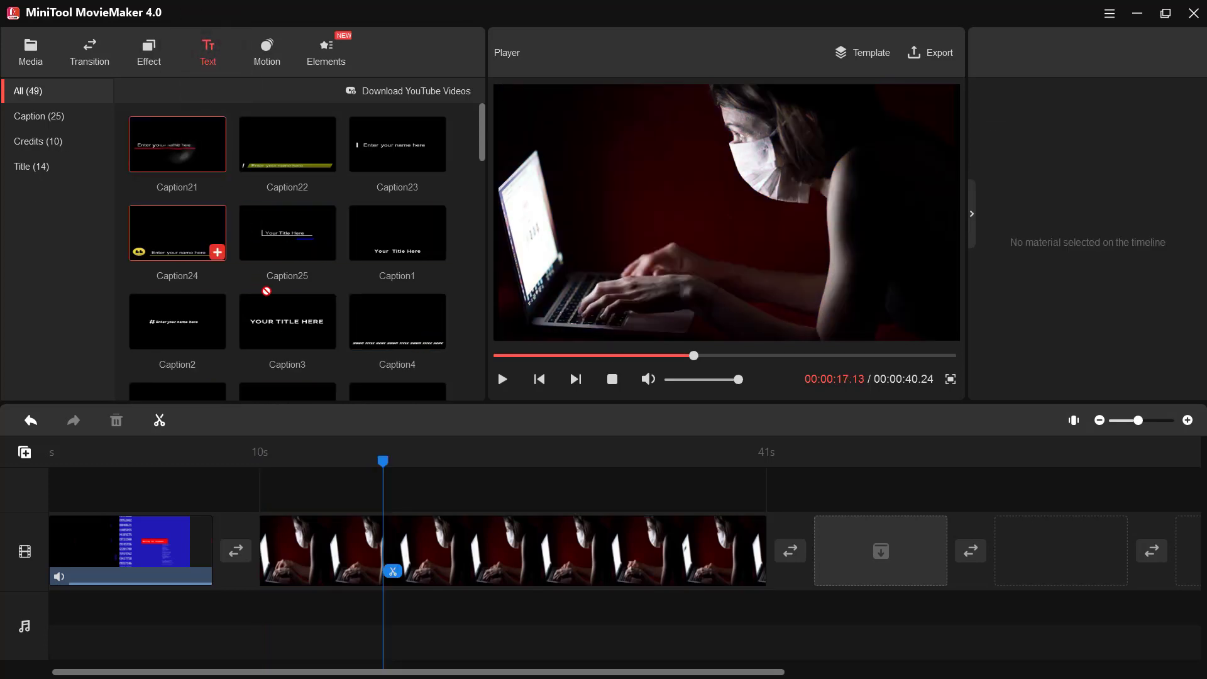
drag(182, 157, 304, 496)
drag(304, 494, 301, 491)
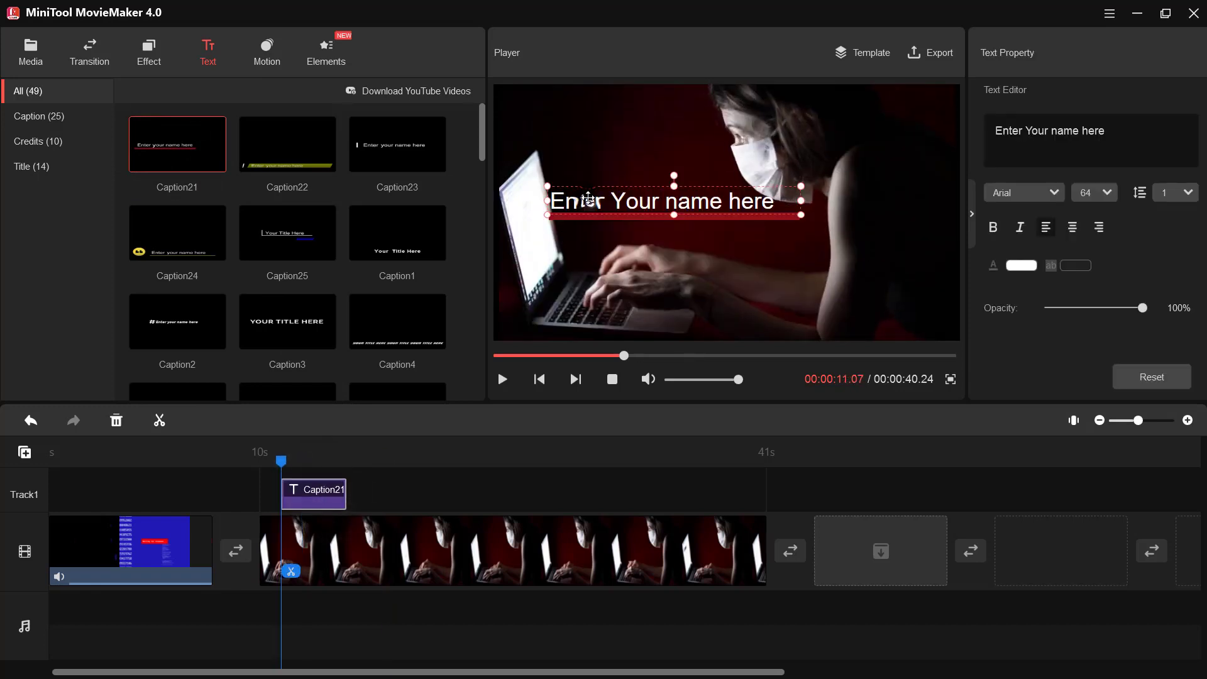
drag(587, 198, 543, 323)
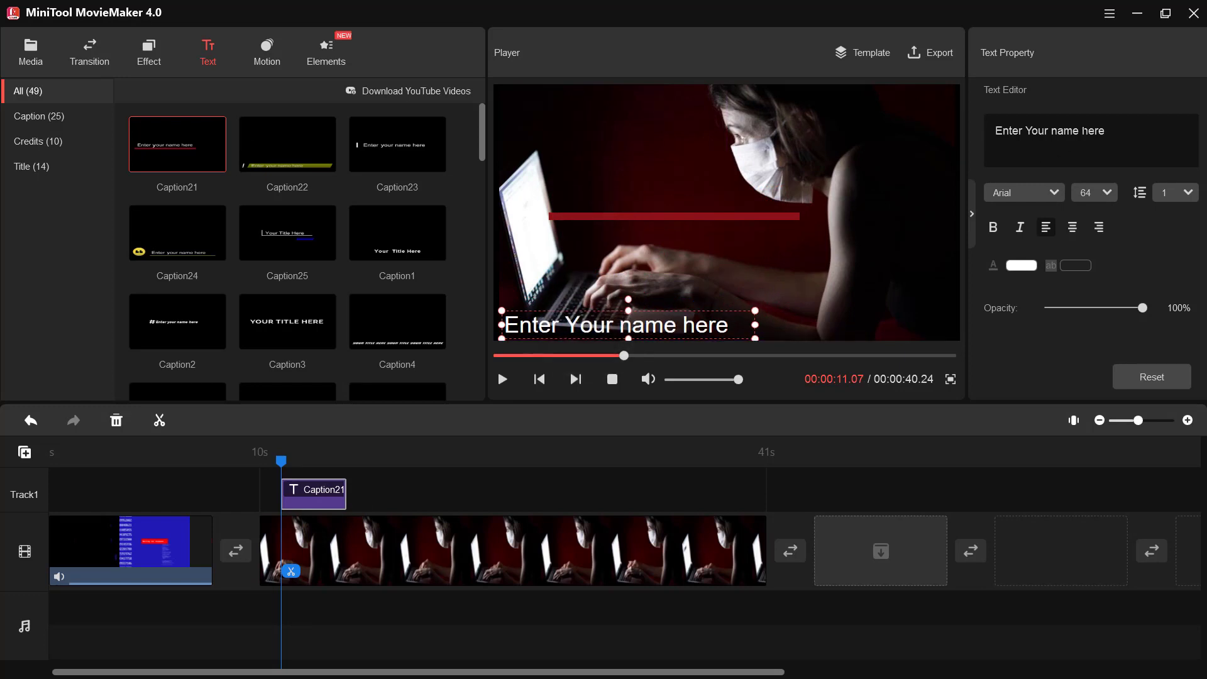
Step: Replace the caption's placeholder text with "HELLO HOW ARE YOU"
drag(1117, 128, 959, 138)
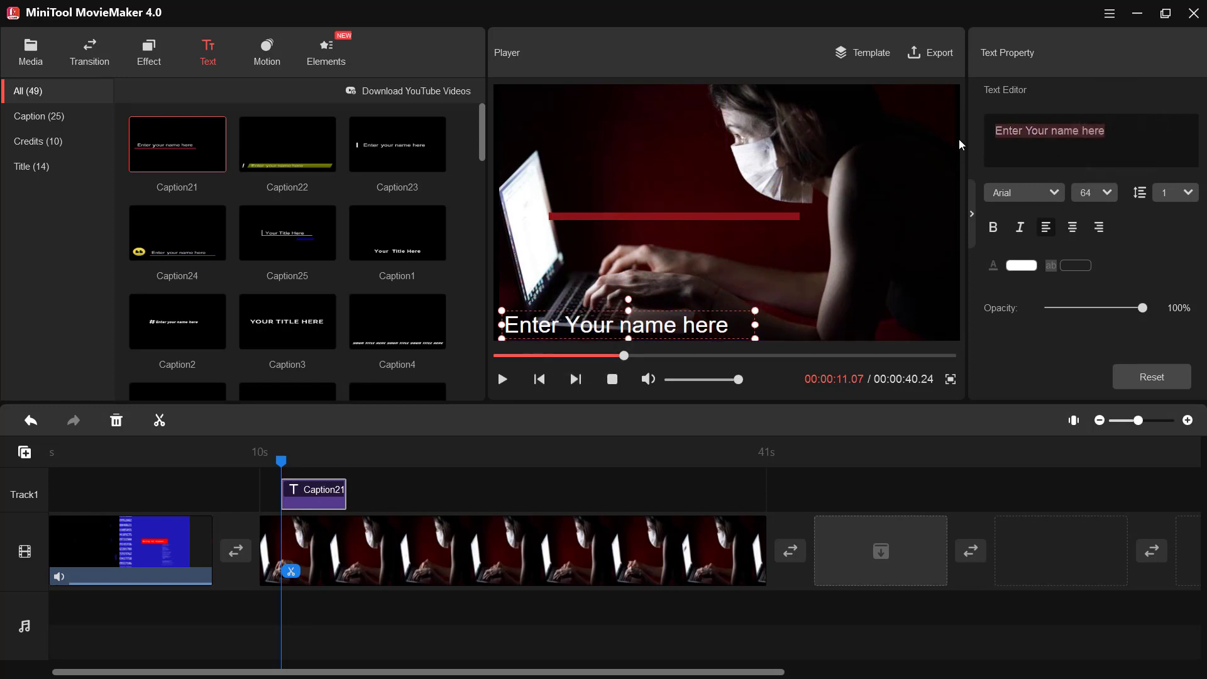
key(BackSpace)
text(no)
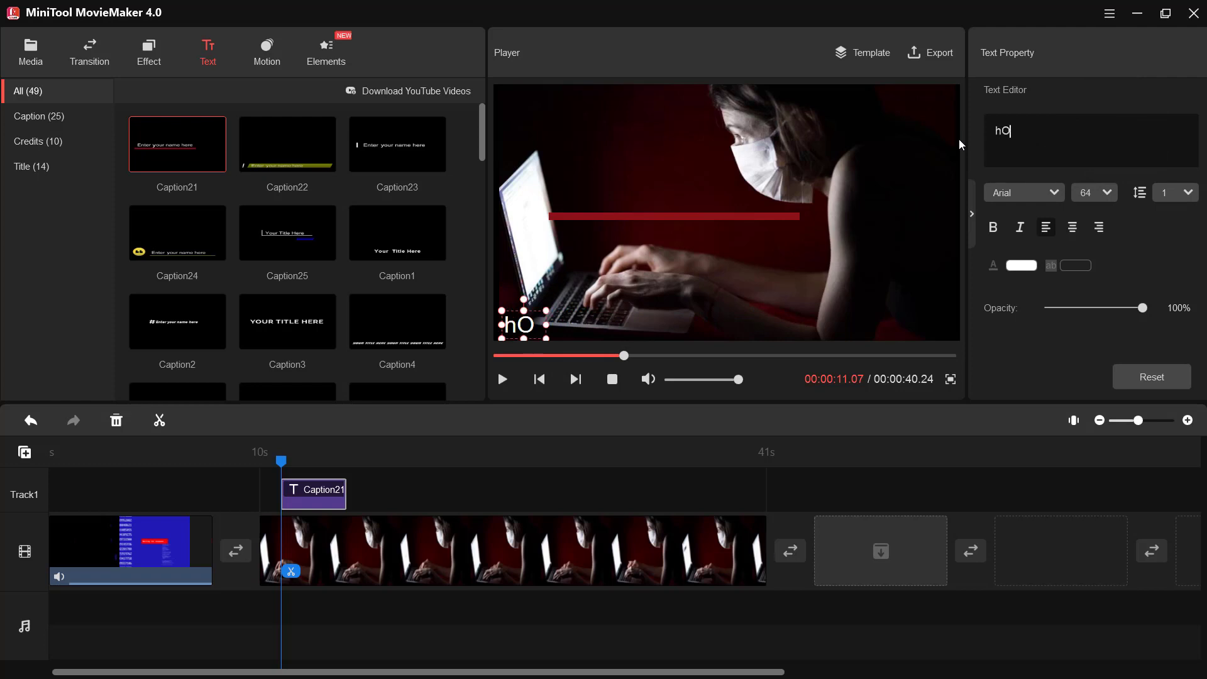
text(w)
key(BackSpace)
key(BackSpace)
key(BackSpace)
text(h)
key(BackSpace)
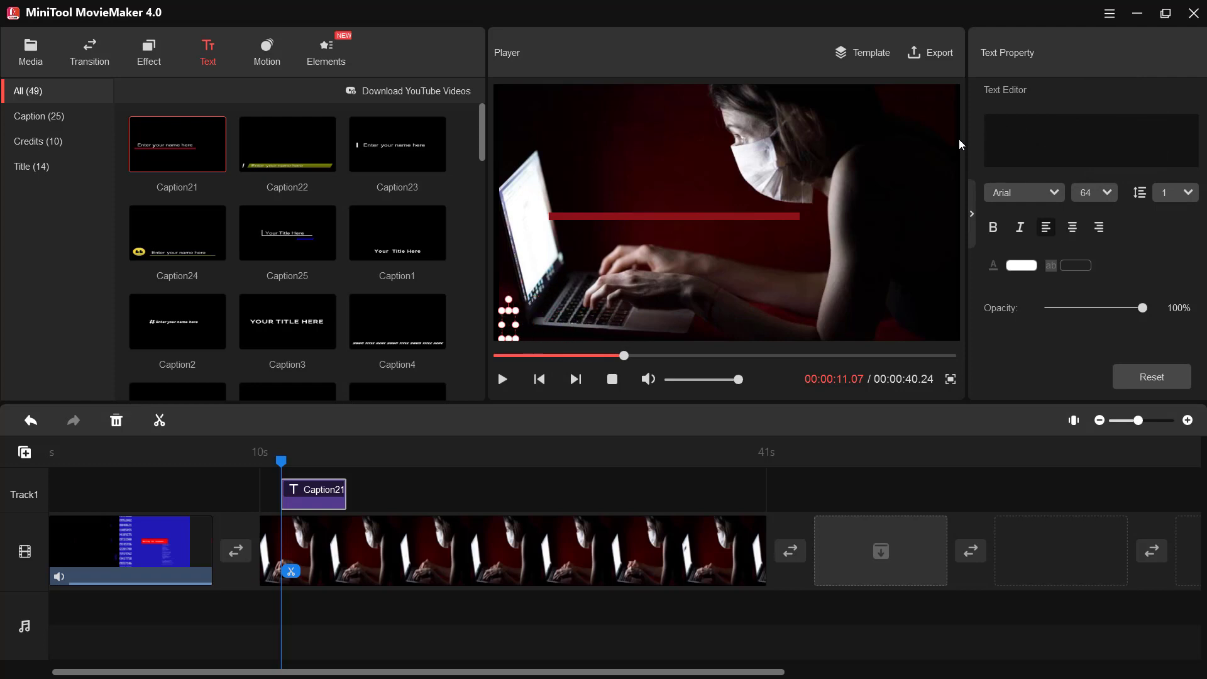
text(HELLO HOW ARE YOU)
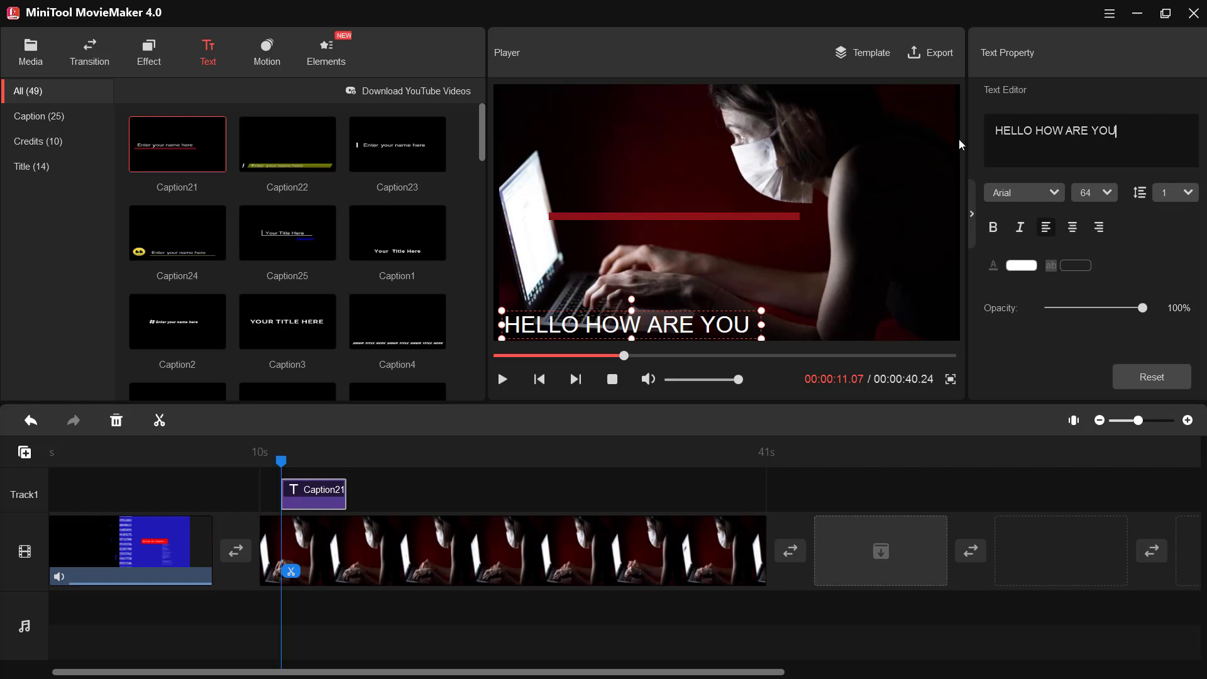